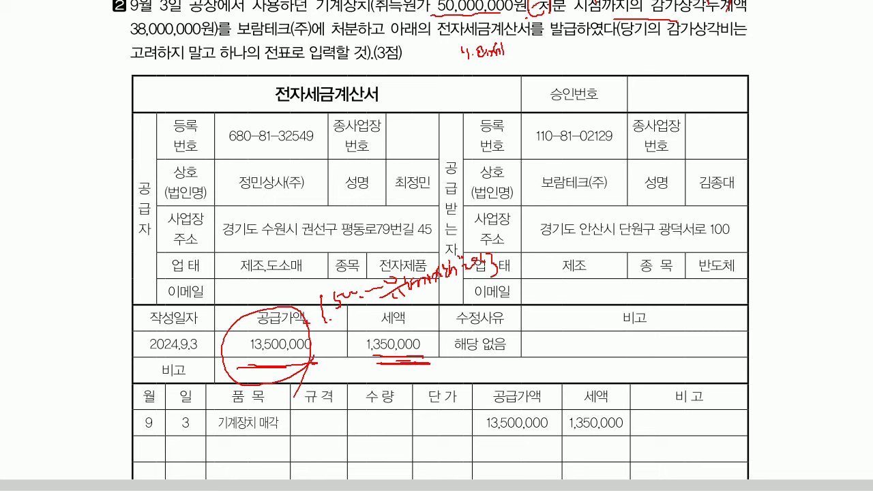
- Underline the handwritten disposal gain note on the electronic tax invoice and clear all pen marks
left_click_drag(485, 292, 421, 311)
left_click_drag(536, 277, 412, 319)
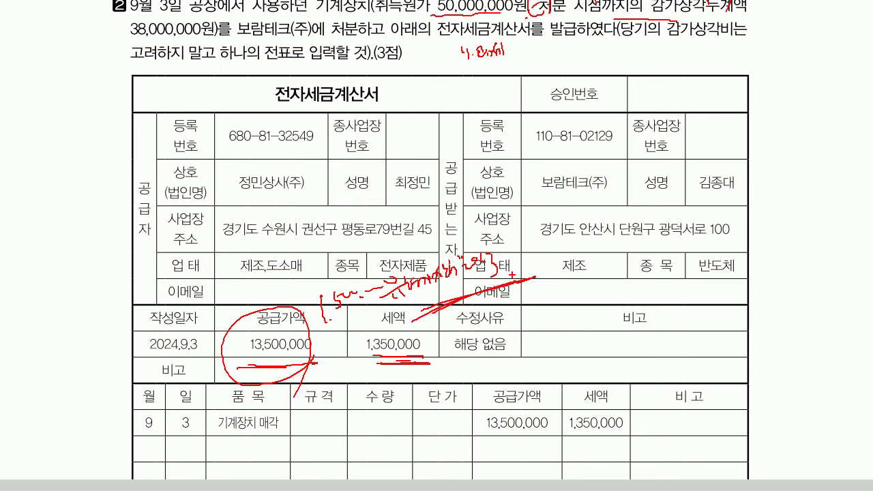
left_click_drag(502, 247, 513, 253)
left_click_drag(401, 258, 398, 271)
key("Escape")
- Mark the cash and receivable amounts in the invoice's totals row and clear the marks
scroll(440, 246, "down", 3)
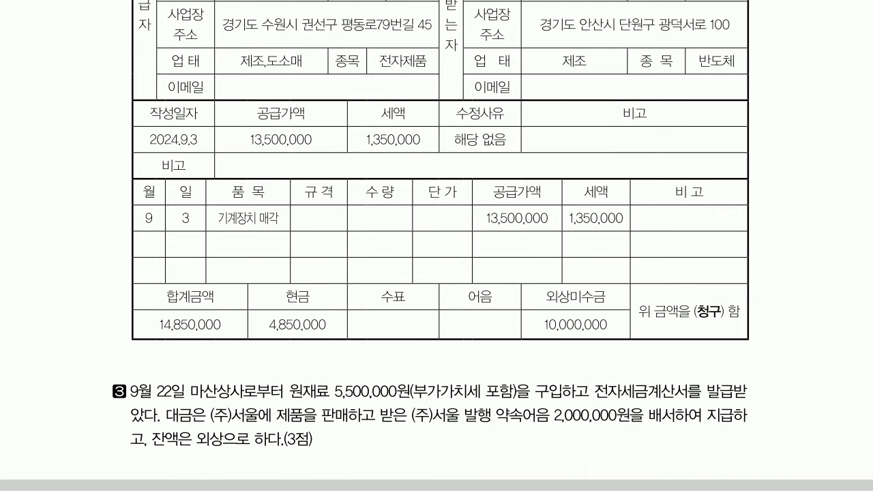
mouse_move(292, 276)
left_mouse_down()
mouse_move(300, 342)
mouse_move(304, 287)
left_mouse_up()
mouse_move(573, 328)
left_mouse_down()
mouse_move(559, 337)
mouse_move(574, 356)
mouse_move(585, 345)
mouse_move(589, 362)
mouse_move(613, 341)
mouse_move(573, 375)
mouse_move(552, 296)
mouse_move(554, 345)
left_mouse_up()
key("Escape")
- Switch to the 매입매출전표입력 window and set the September 3 entry's type to 11 (과세)
key("alt+Tab")
left_click_drag(232, 180, 231, 19)
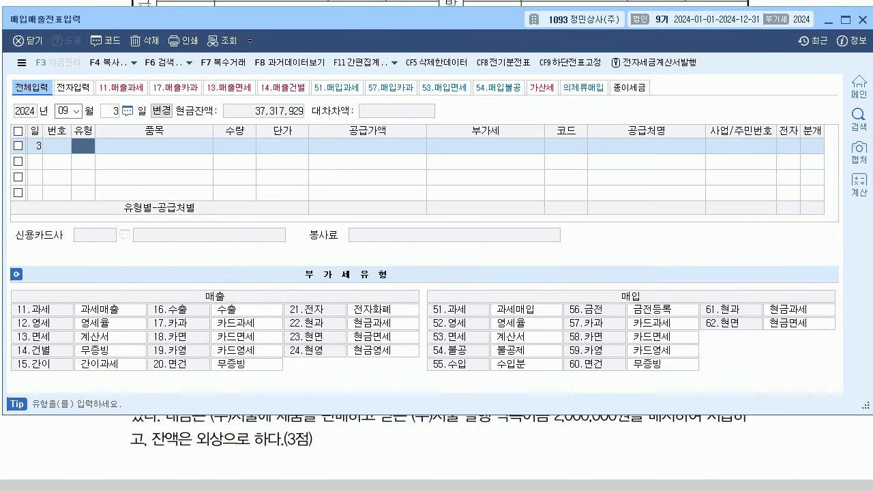
type("11")
key("Return")
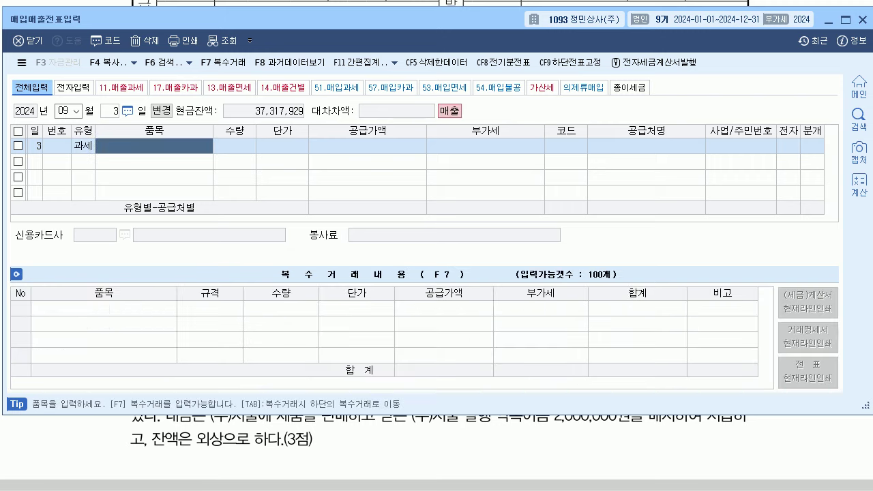
- Enter 기계장치 매각 as the item and 13,500,000 as the supply value of the September 3 sale
type("기계장ㅊ")
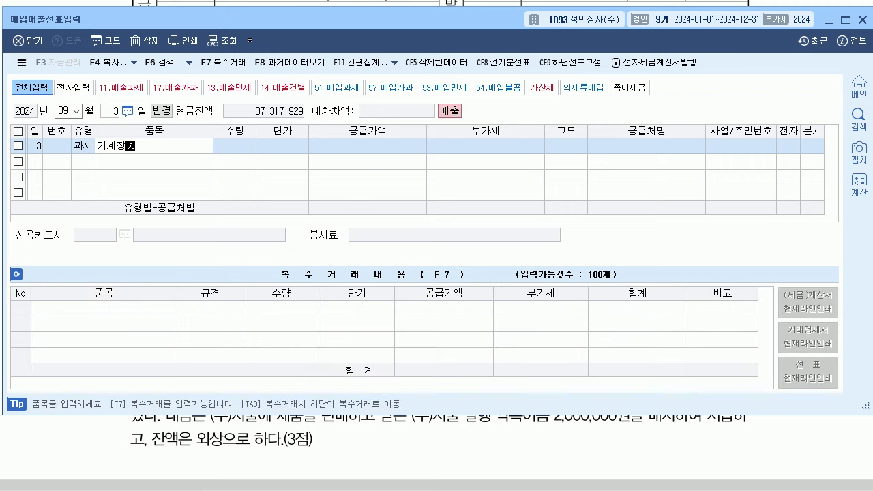
key("Hangul_Hanja")
type("ㅣ 매가ㄱ")
key("Return")
key("Return")
key("Return")
type("13500000")
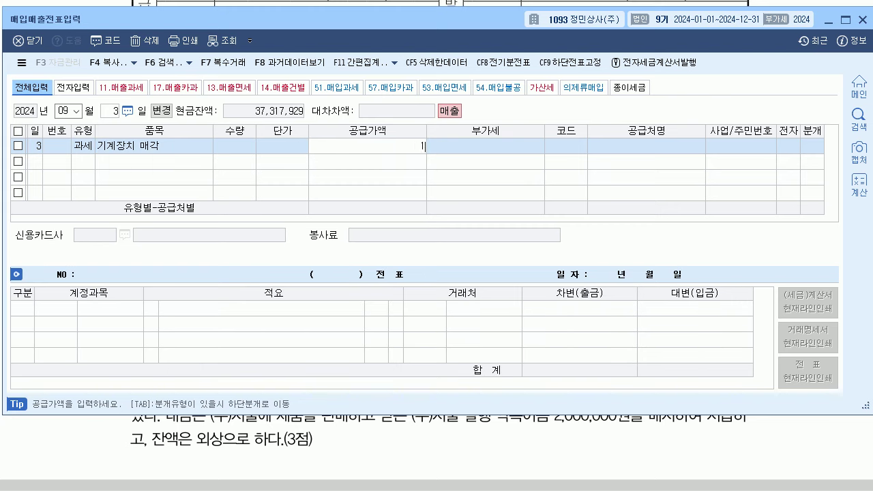
key("Return")
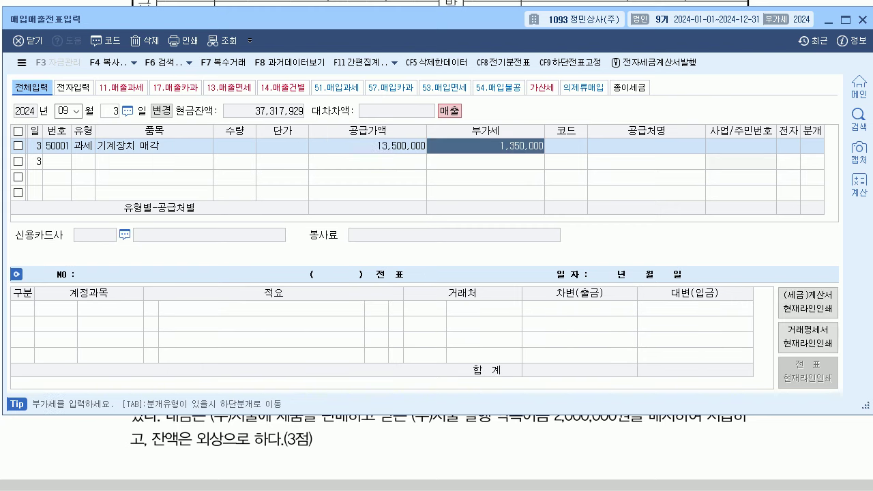
- Assign 보람테크(주) as the trading partner, mark the invoice as electronic, and set the journal type to 3 (혼합)
key("Return")
type("보람")
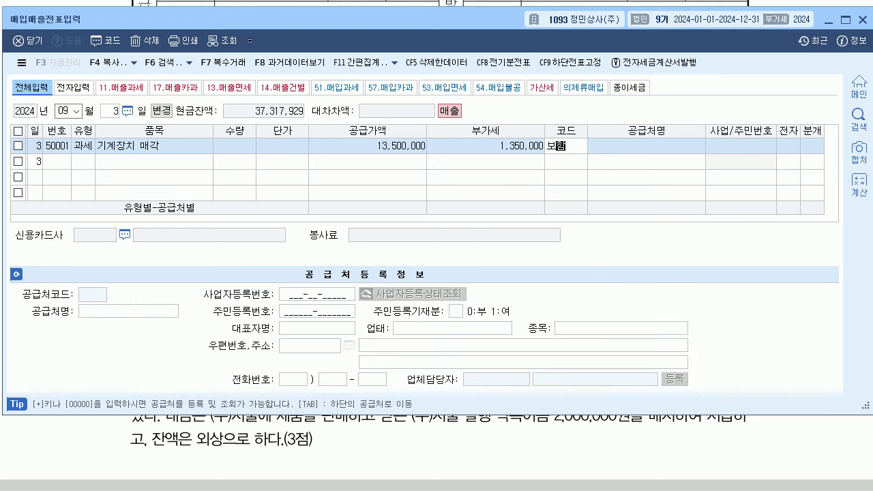
key("Return")
key("Return")
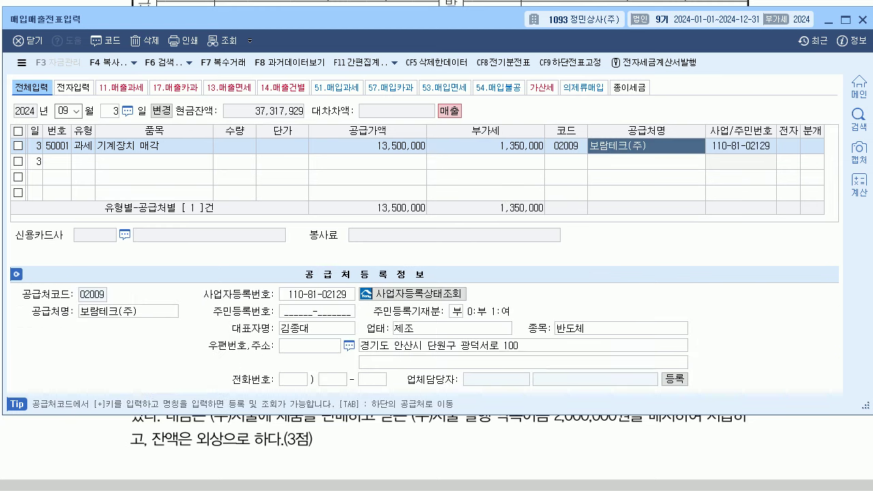
key("Return")
type("1")
type("3")
key("Return")
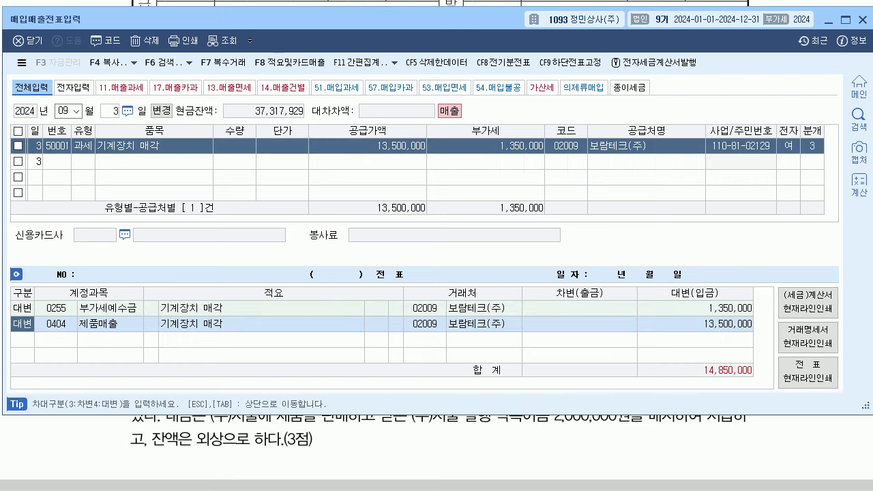
- Change the 제품매출 credit line to account 0206 기계장치 and set its amount to the 50,000,000 acquisition cost
key("Return")
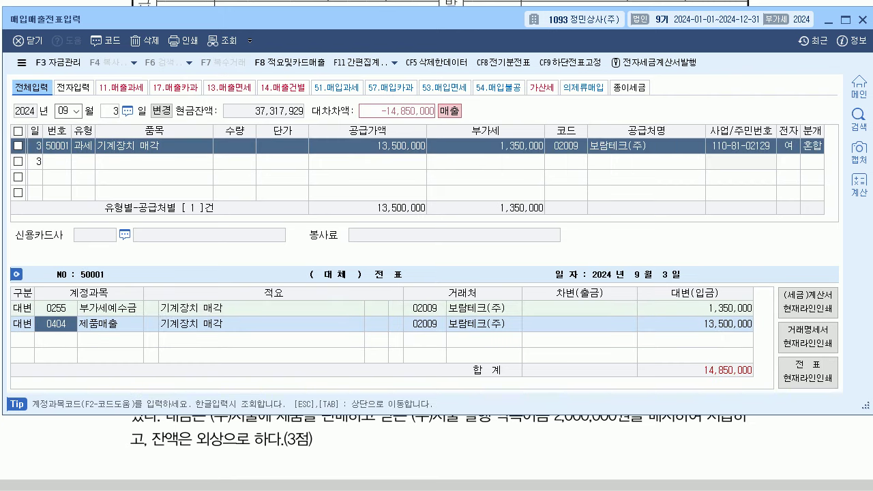
type("0206")
key("Return")
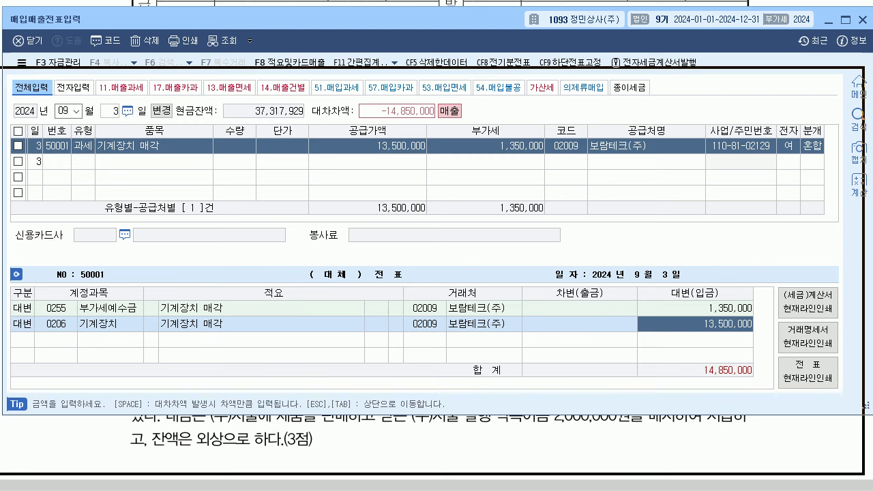
key("alt+Tab")
scroll(436, 245, "up", 2)
scroll(437, 273, "down", 2)
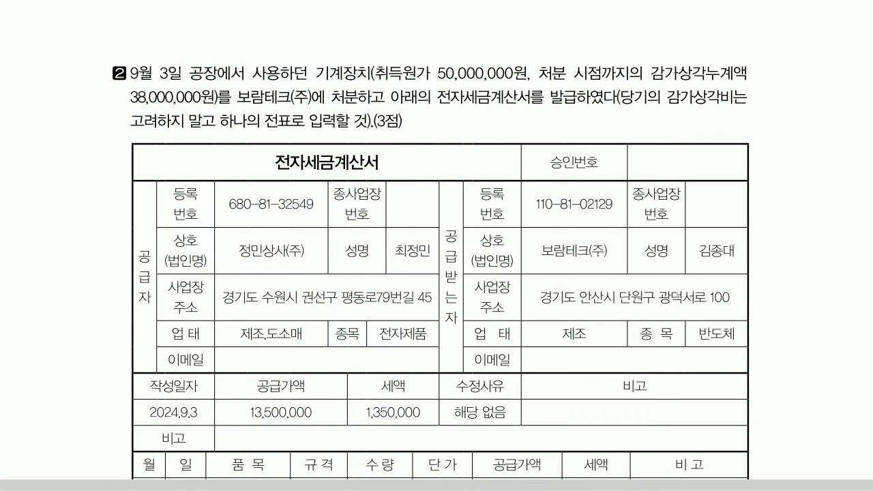
key("alt+Tab")
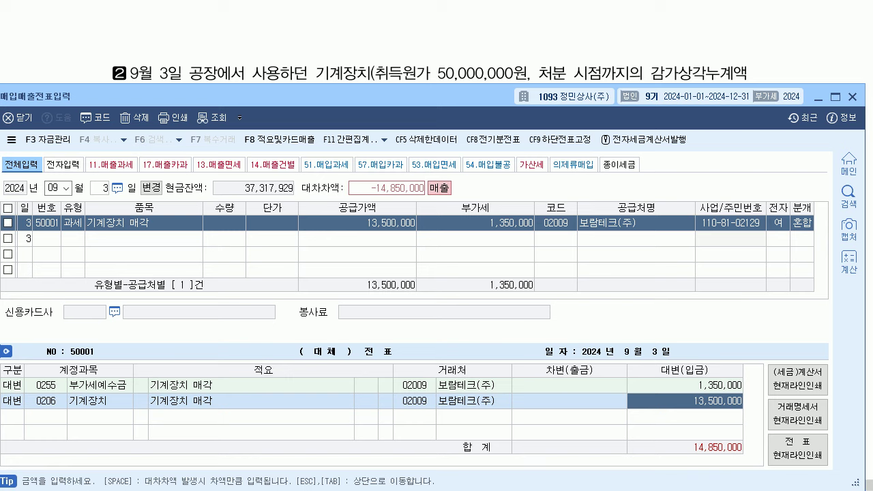
type("50000000")
key("Return")
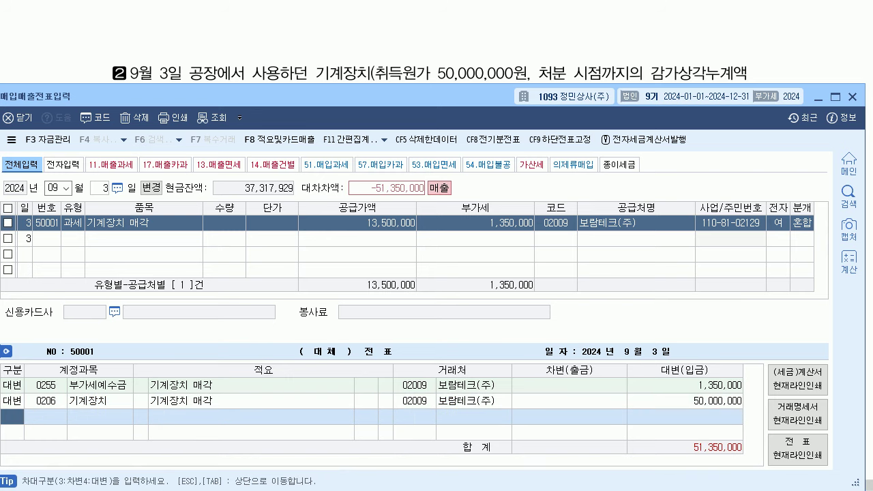
- Add a debit line for accumulated depreciation, account 0207 감가상각누계액, with an amount of 38,000,000
type("3206")
key("Return")
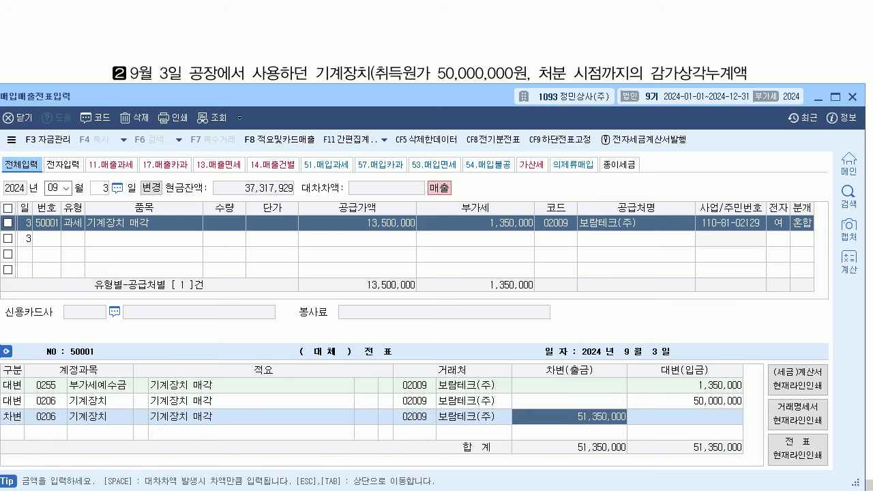
key("Left")
key("Left")
key("Left")
key("Left")
type("207")
key("Return")
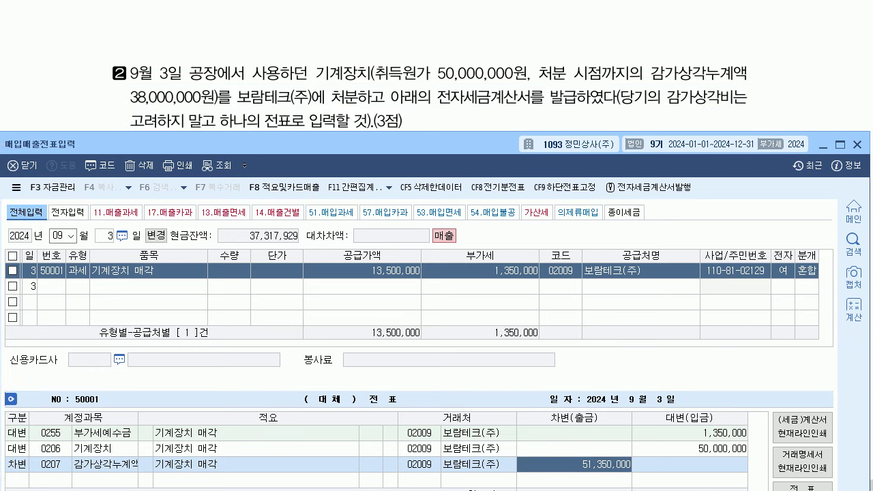
type("38000000")
key("Return")
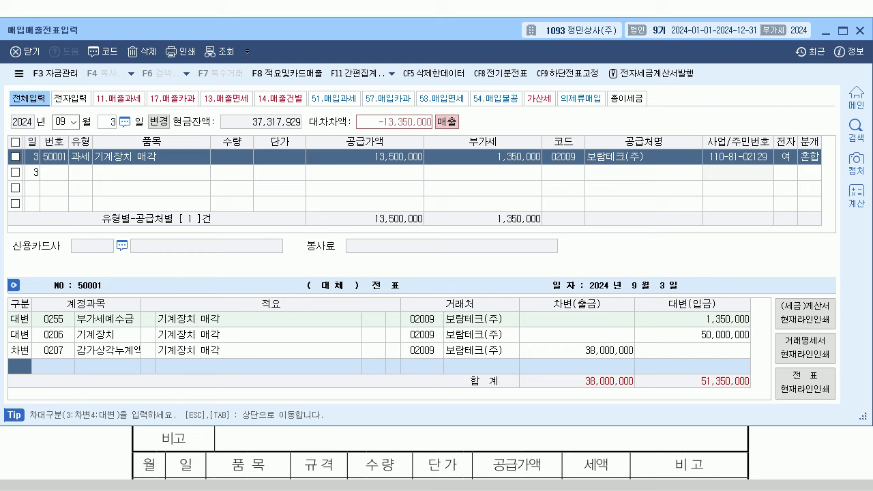
- Add a debit line for account 0101 현금 with an amount of 4,850,000
type("3")
type("101")
key("Return")
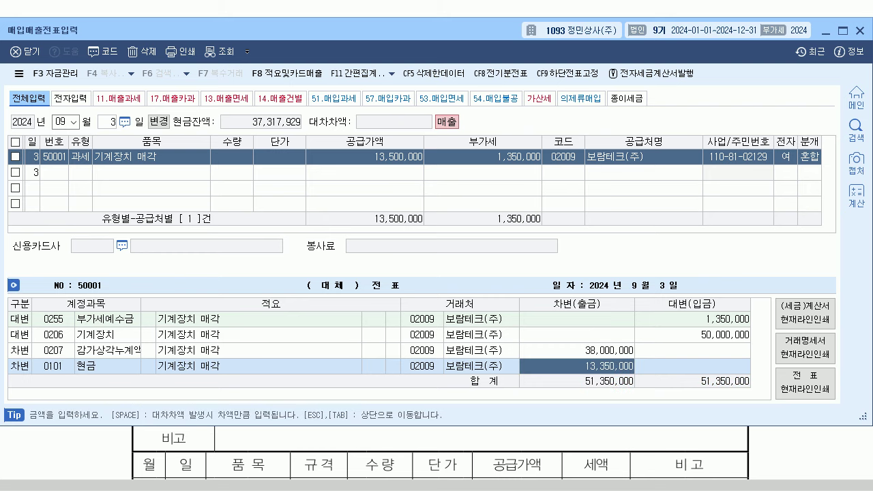
type("4850000")
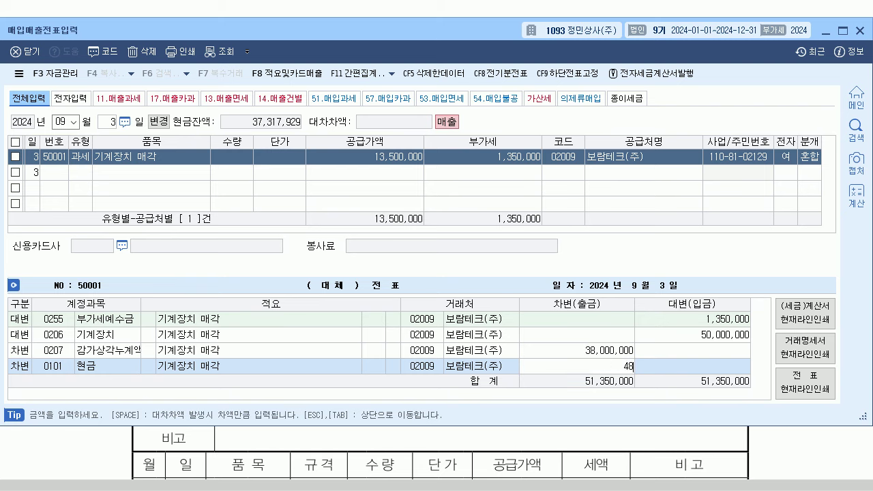
key("Return")
- Add a debit line for account 0120 미수금 with an amount of 10,000,000
type("3120")
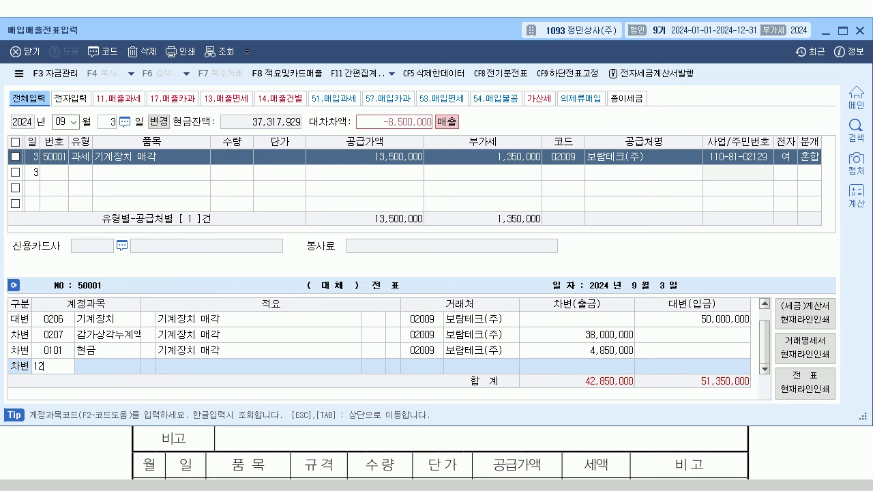
key("Return")
key("Return")
key("Return")
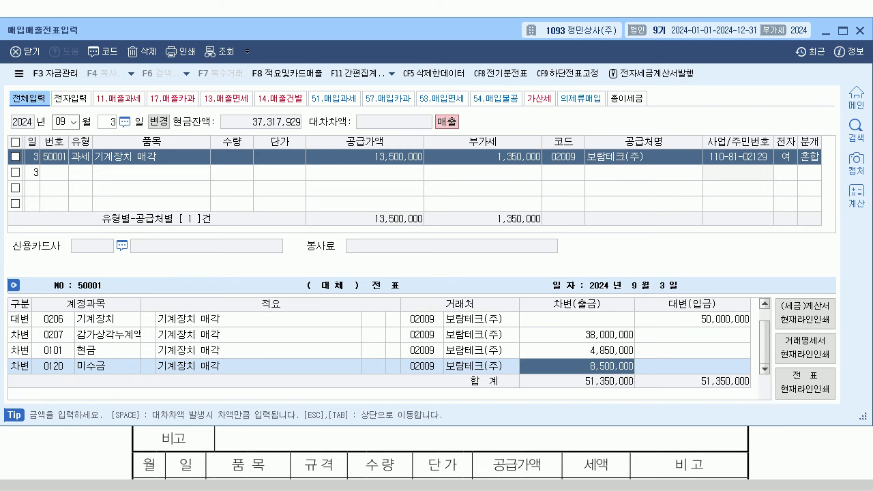
type("10000000")
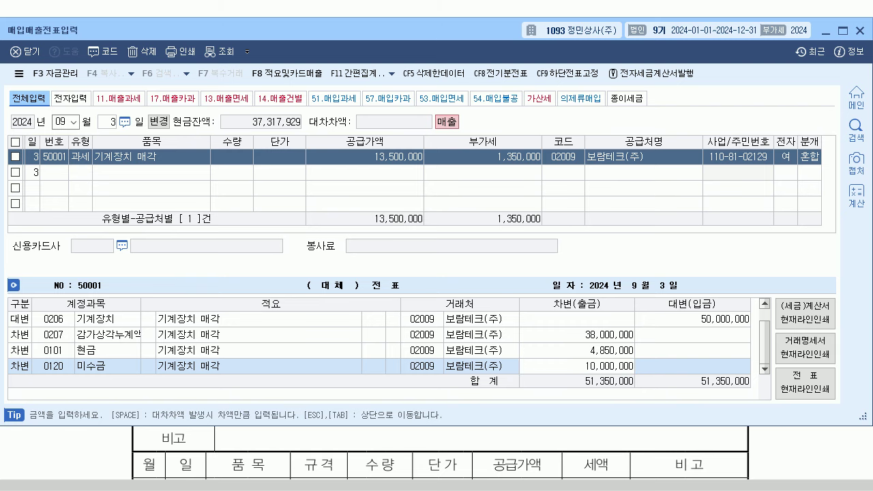
key("Return")
- Add a balancing credit line for the disposal gain using account 0914 유형자산처분이익
type("4")
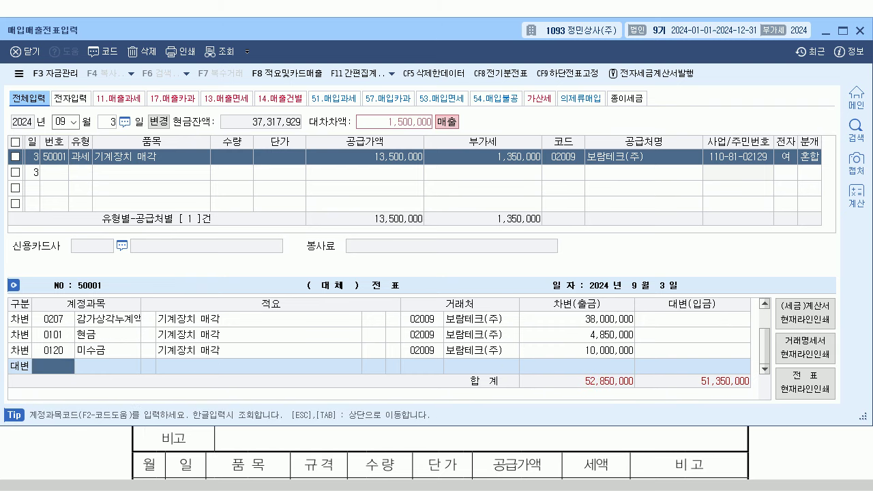
type("유형")
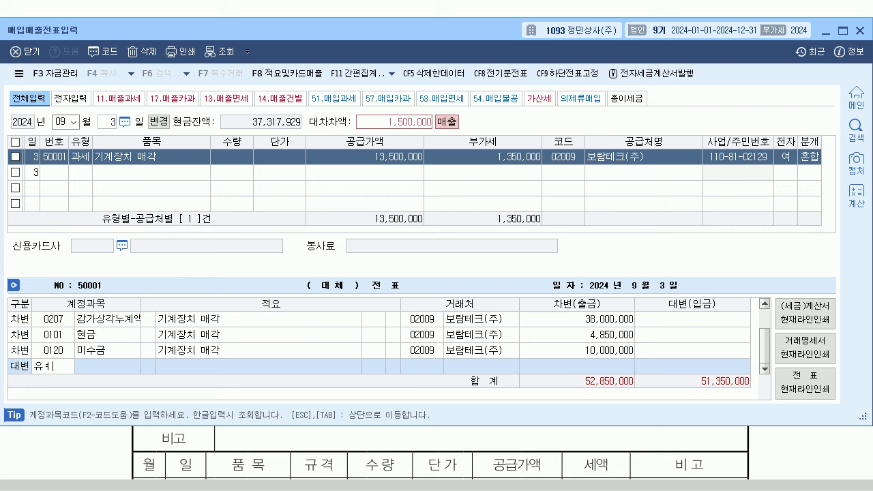
key("Return")
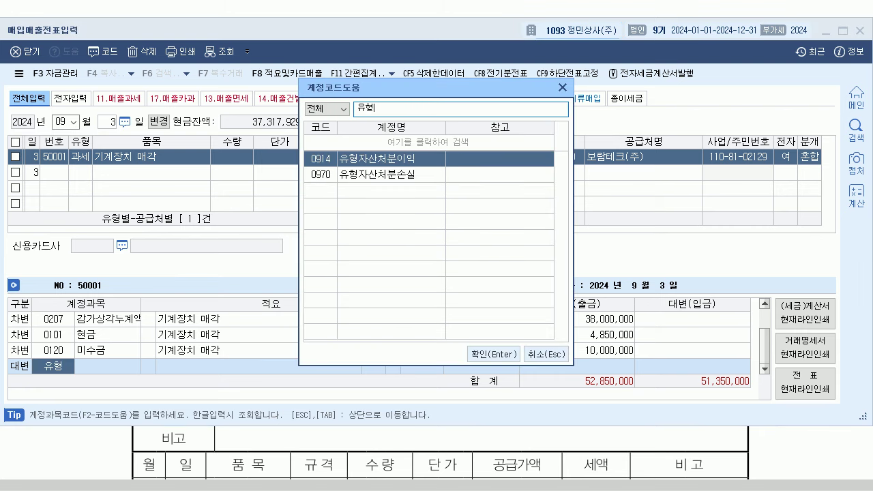
key("Return")
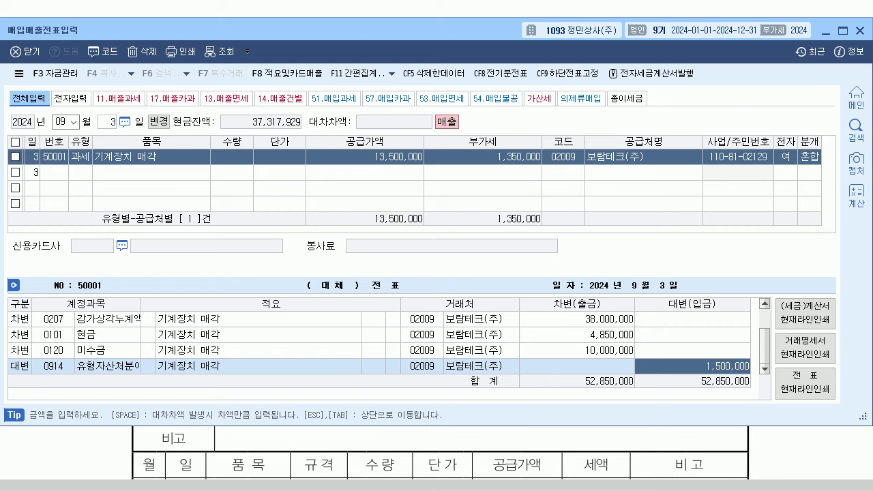
- Bring up question 3 in the exercise document and place the voucher entry window below its text
key("alt+Tab")
scroll(436, 245, "down", 10)
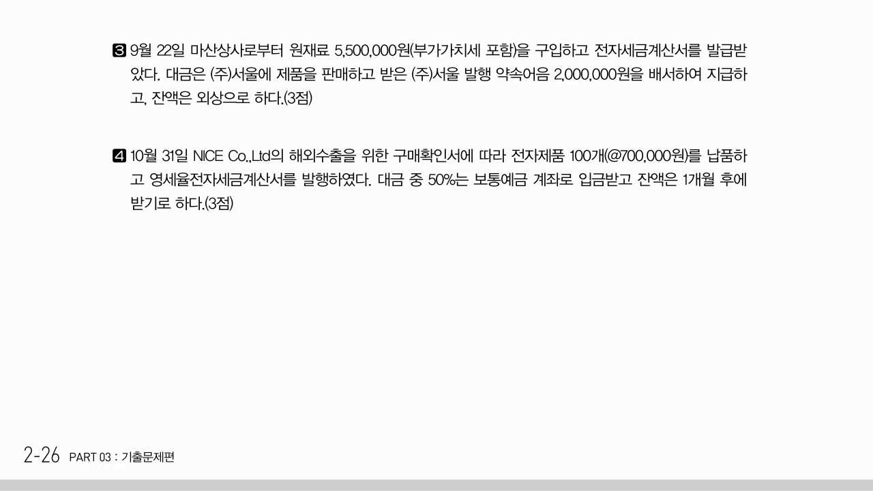
key("alt+Tab")
left_click_drag(436, 29, 444, 95)
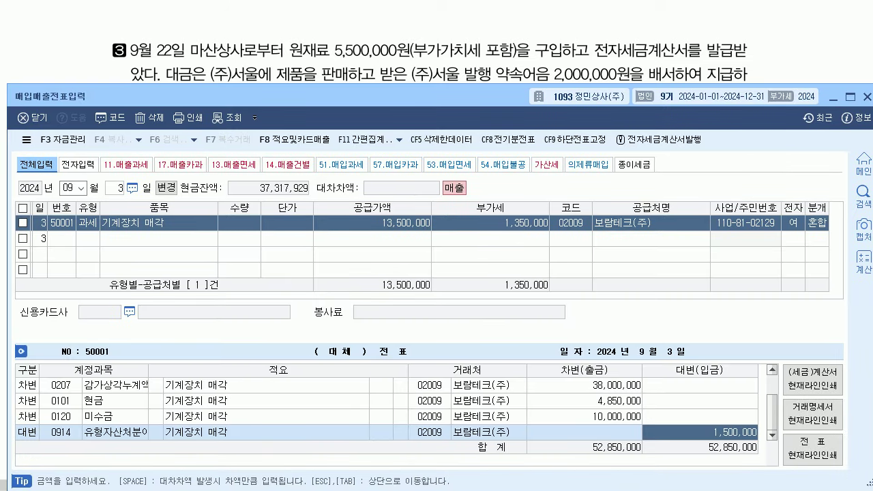
- Set the voucher date to September 22 and the new entry's type to 51 (과세)
left_click(113, 188)
type("22")
key("Return")
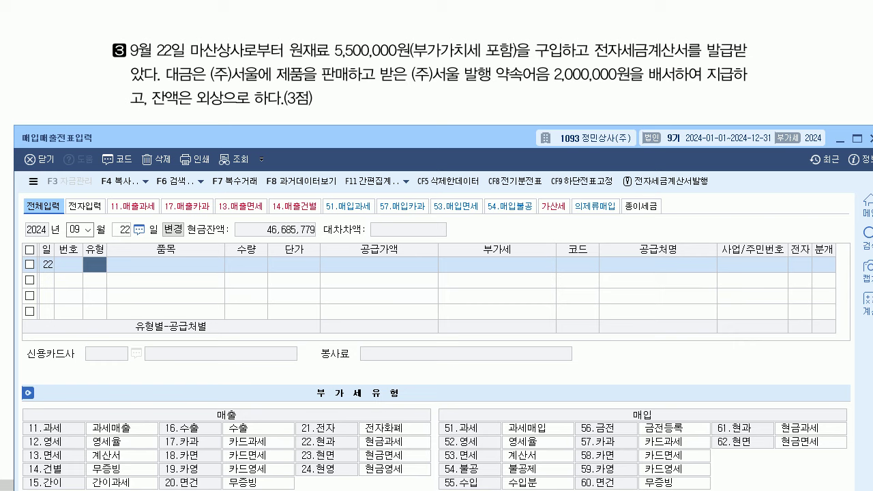
type("51")
key("Return")
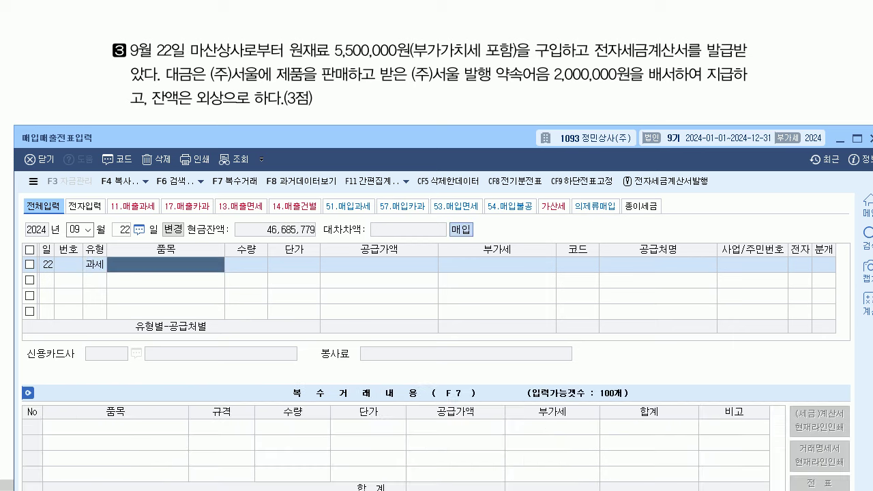
- Enter 원재료 as the item and 5,000,000 as the supply value of the September 22 purchase
type("원재료")
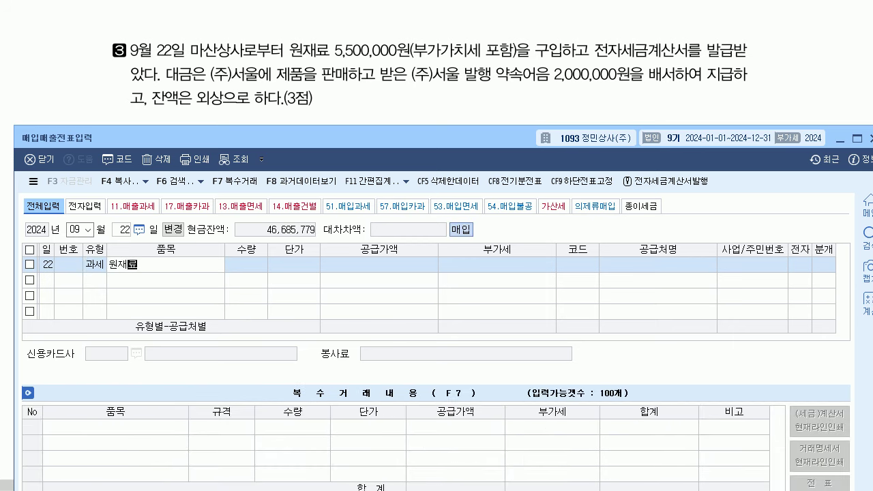
key("Return")
key("Return")
key("Return")
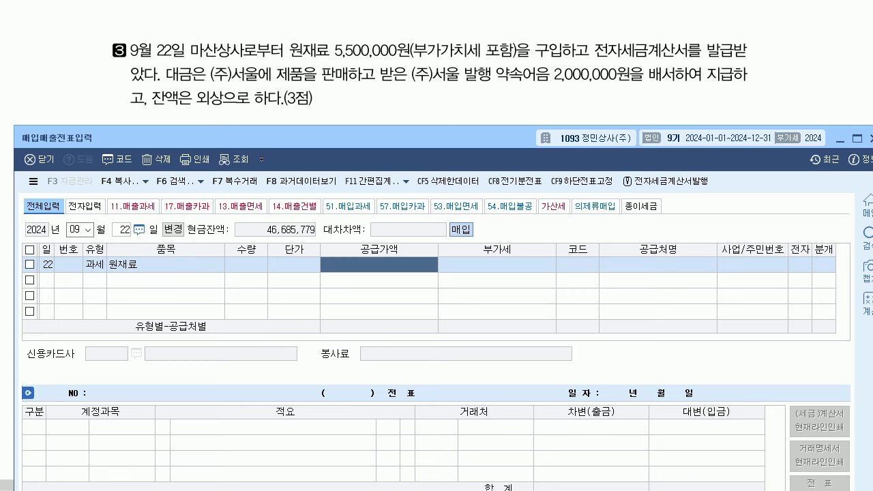
type("5000000")
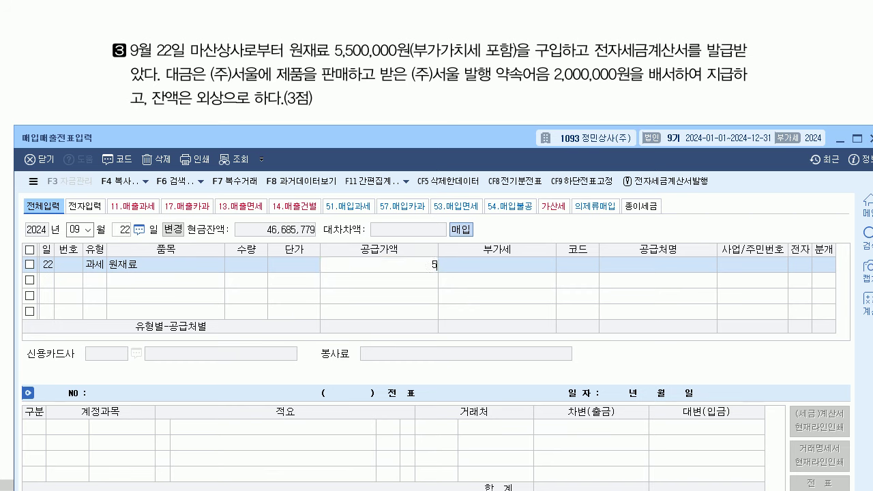
key("Return")
key("Return")
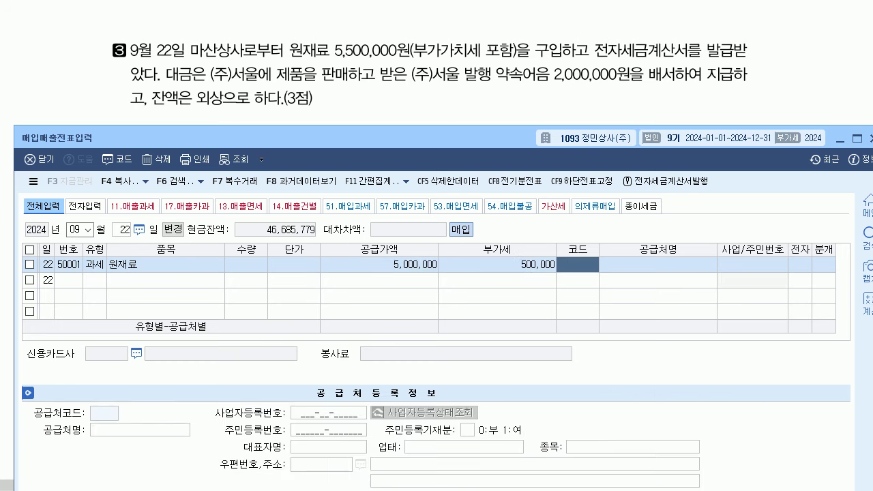
- Assign 마산상사 as the supplier, mark the purchase as electronically invoiced (여), and set its journal type to 혼합
type("마산")
key("Return")
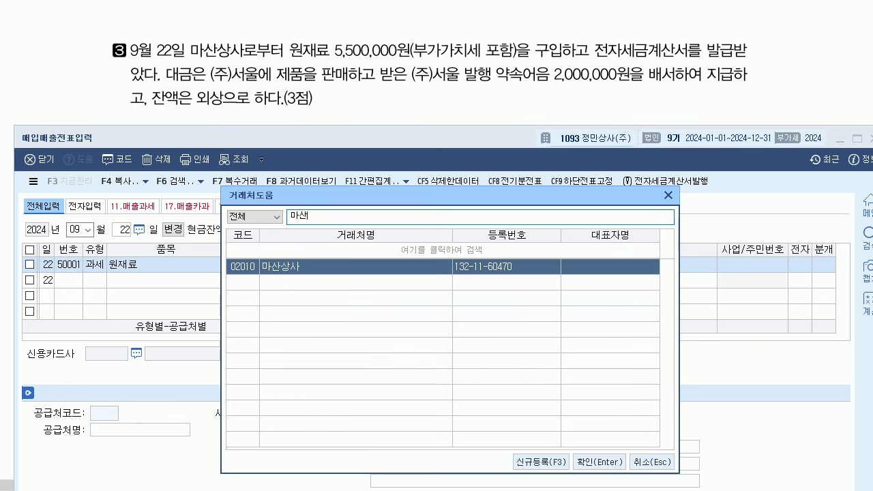
key("Return")
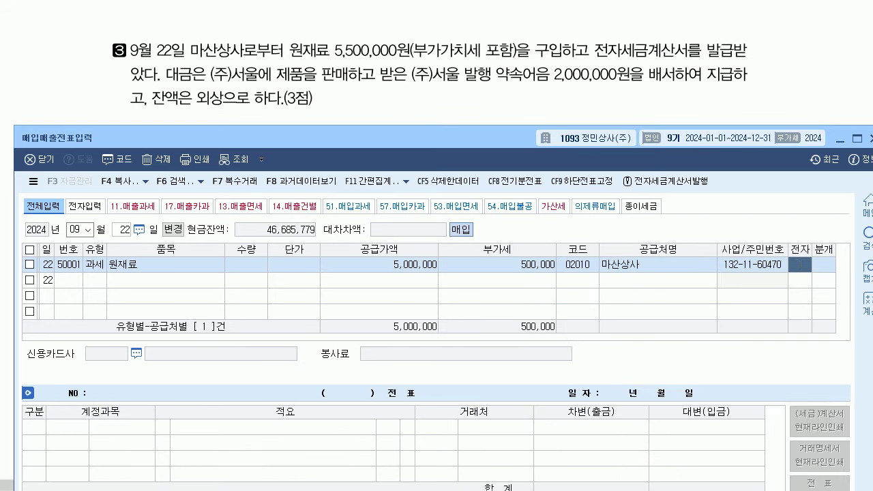
key("1")
key("3")
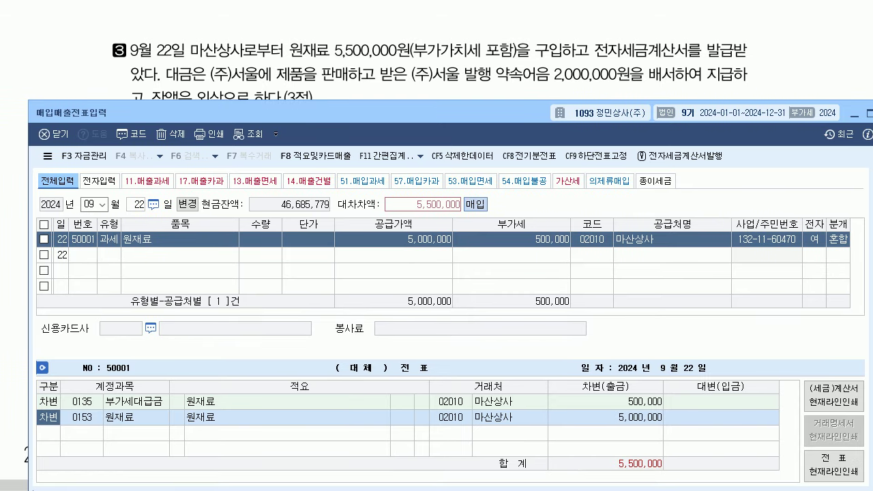
- Add a credit line with account 0110 받을어음 to the September 22 purchase's journal entry
key("Return")
key("Return")
key("Return")
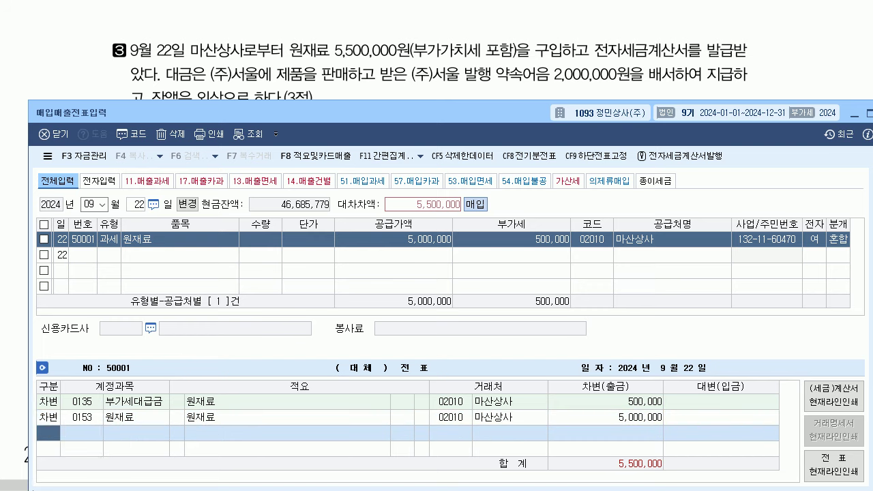
type("4")
key("Return")
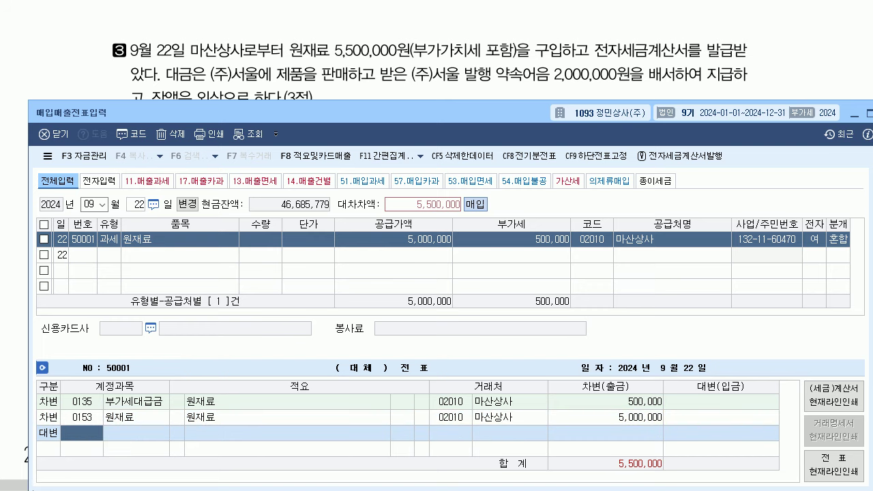
left_click_drag(328, 113, 324, 126)
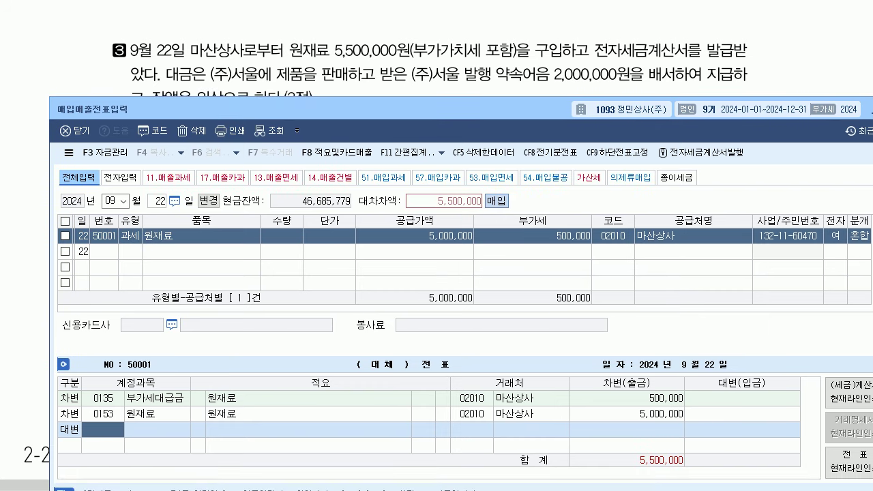
type("110")
key("Return")
- Set the 받을어음 line's trading partner to (주)서울 and its credit amount to 2,000,000
key("Left")
key("Left")
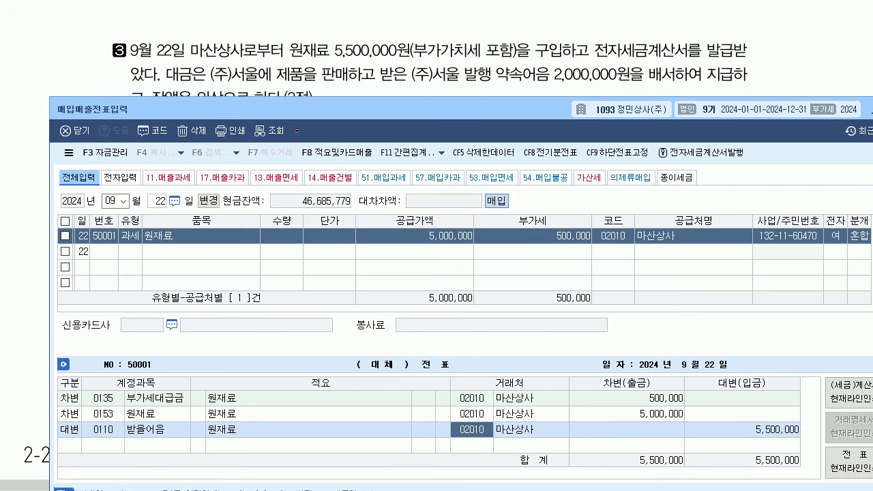
type("서울")
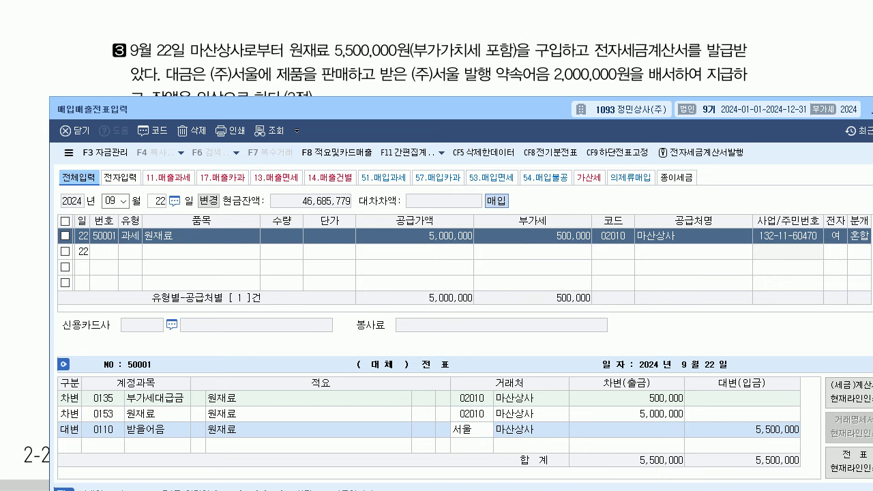
key("Return")
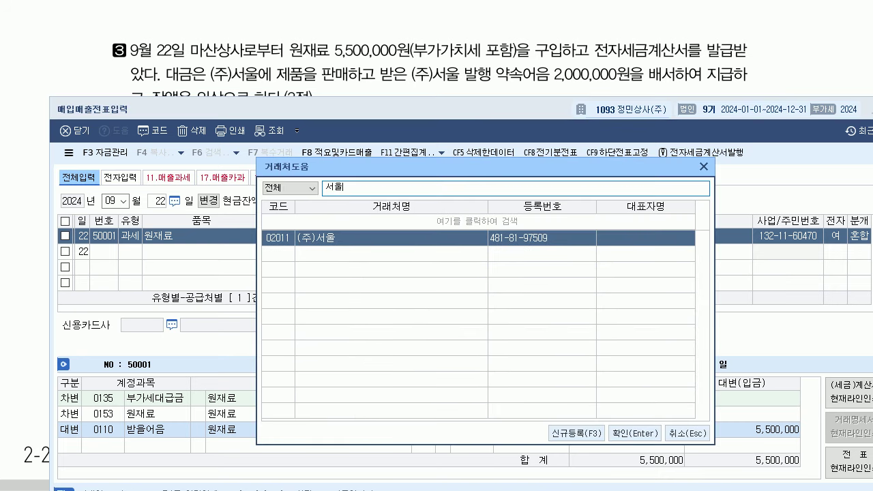
key("Return")
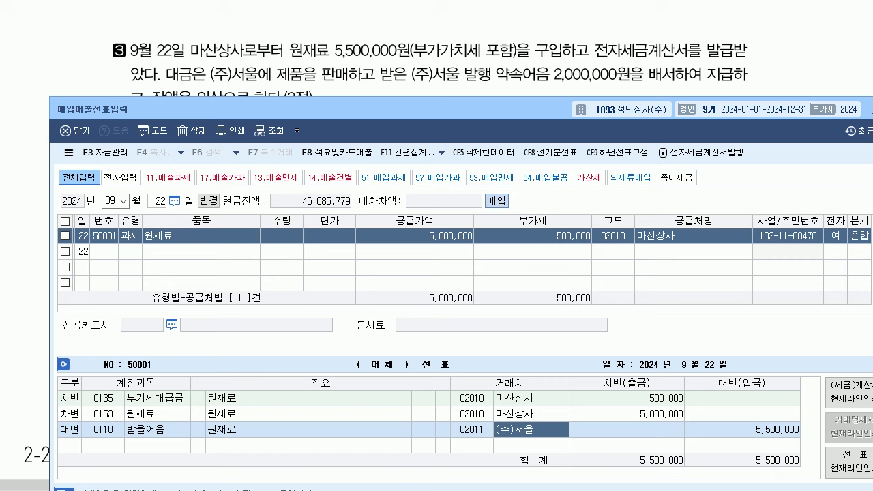
key("Return")
type("2000000")
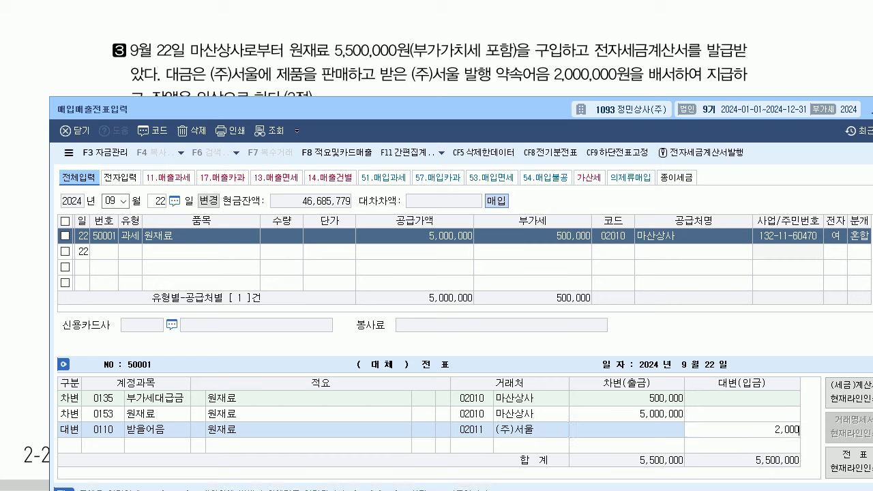
key("Return")
- Add a credit line with account 0251 외상매입금 for the remaining 3,500,000 owed to 마산상사 and complete the entry
type("4")
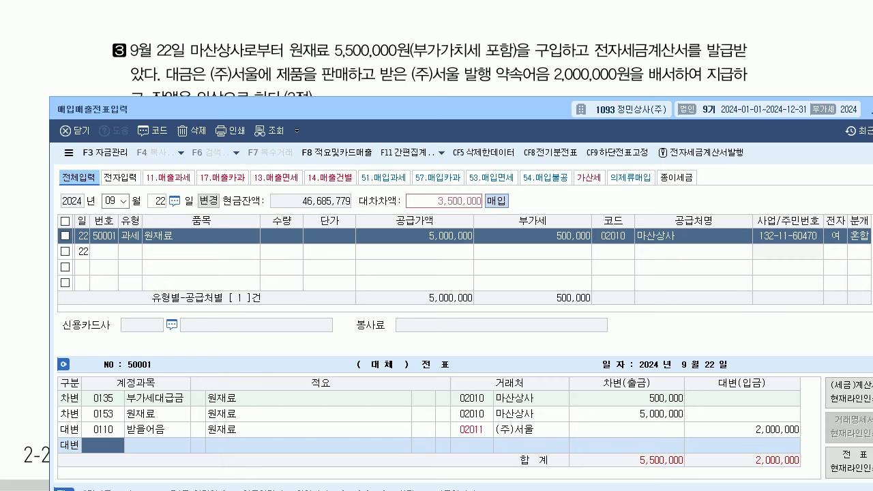
type("251")
key("Return")
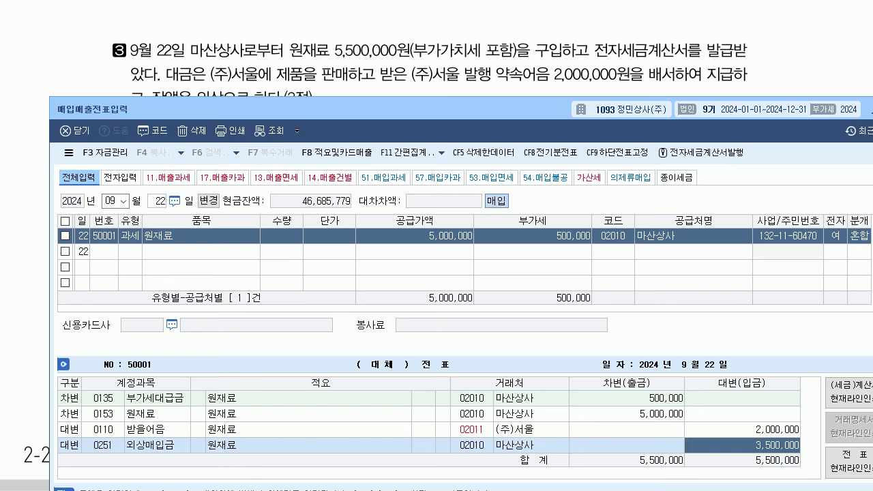
key("Return")
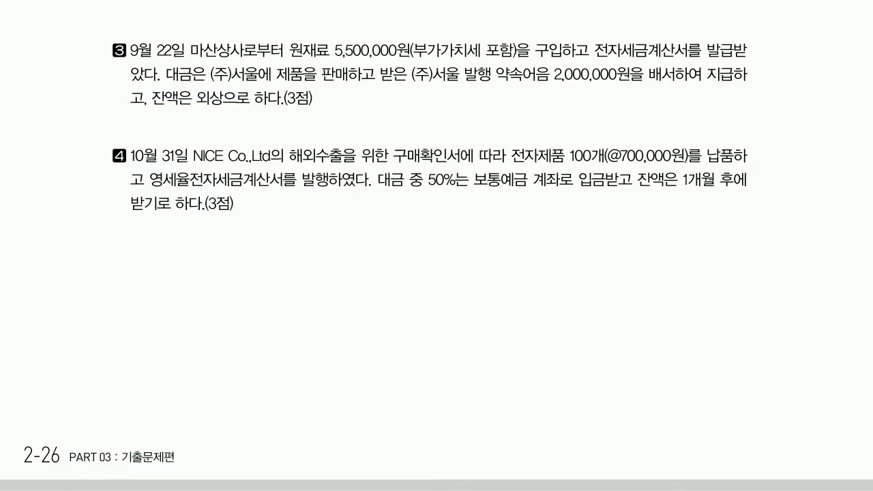
- Bring up question 4 in the exercise document and set the voucher date to October 31
scroll(437, 245, "down", 3)
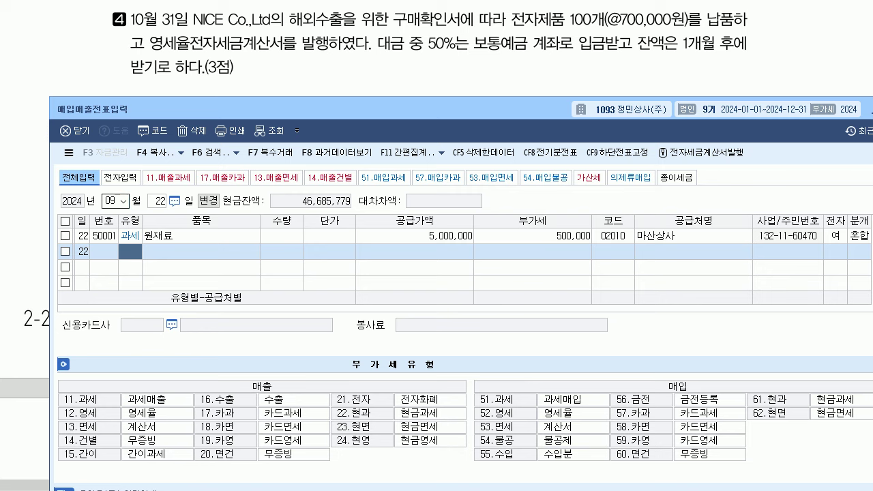
type("10")
key("Return")
type("31")
key("Return")
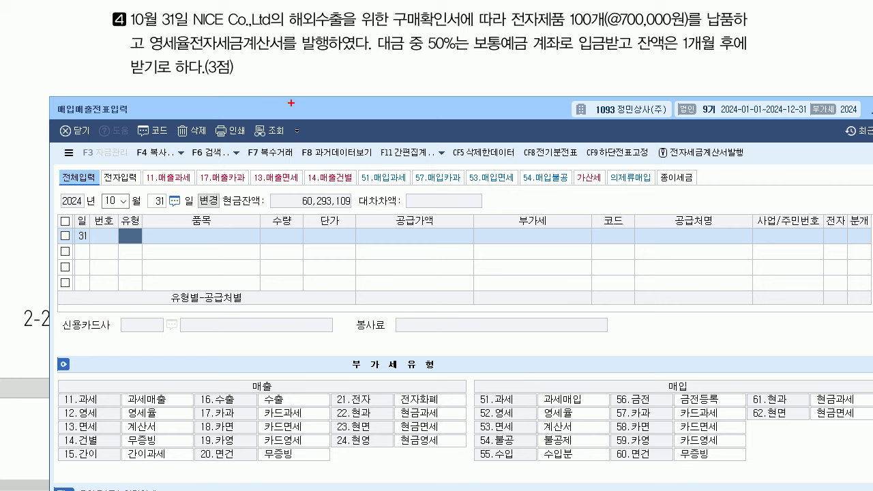
- Enter a type 12 (영세) sale of 전자제품 with quantity 100 and unit price 700,000
mouse_move(87, 420)
left_mouse_down()
mouse_move(68, 422)
mouse_move(75, 399)
mouse_move(96, 414)
left_mouse_up()
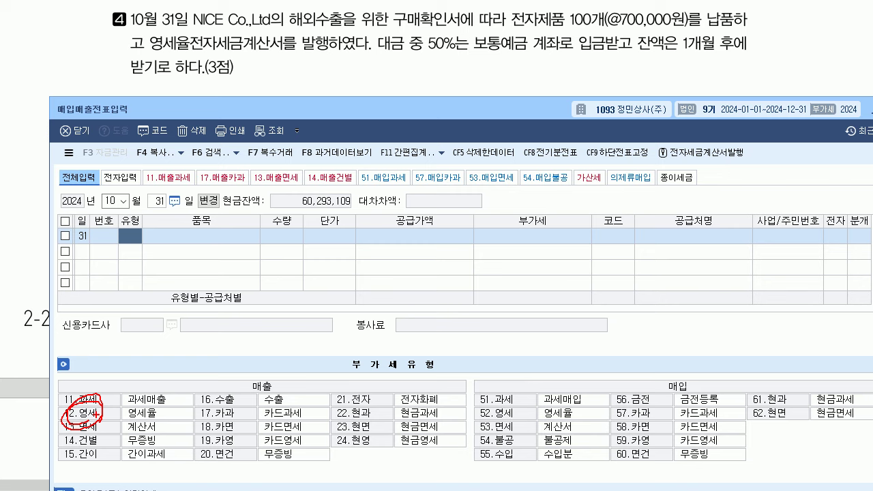
key("Escape")
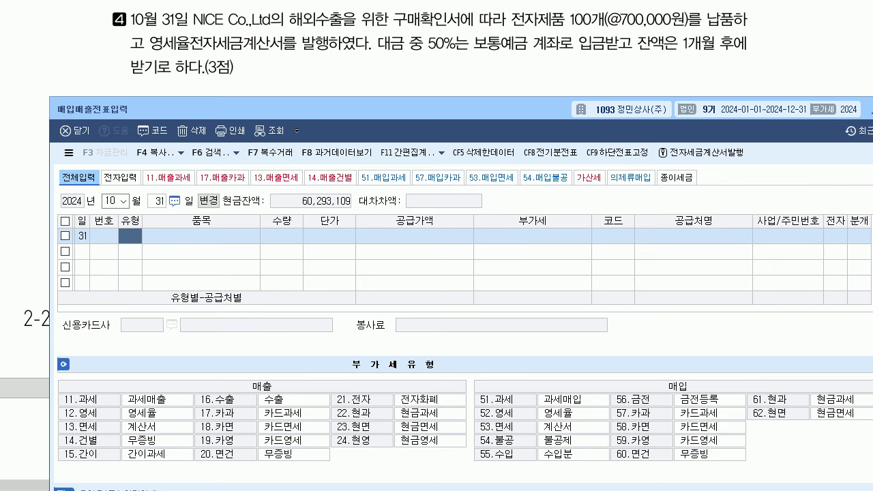
type("12")
key("Return")
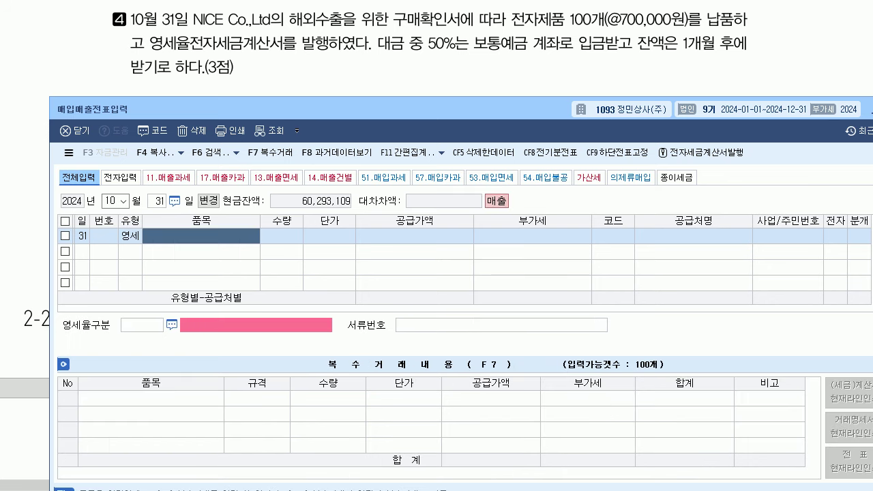
type("전자제품")
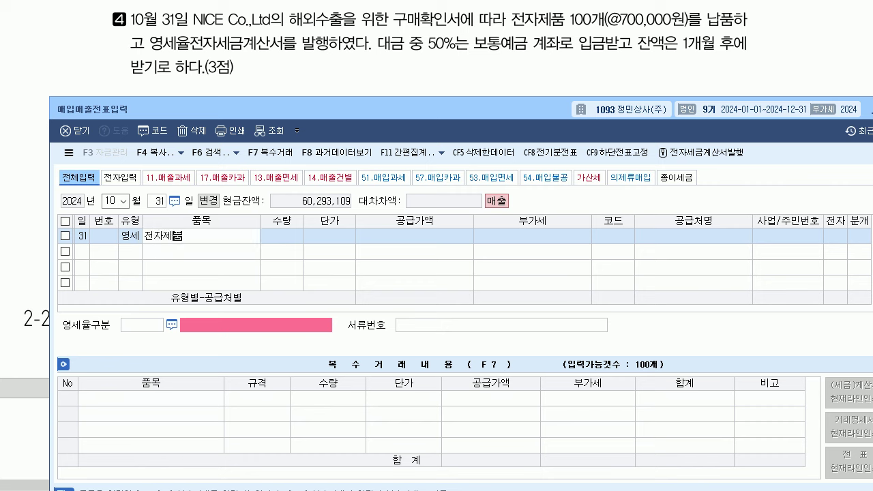
key("Return")
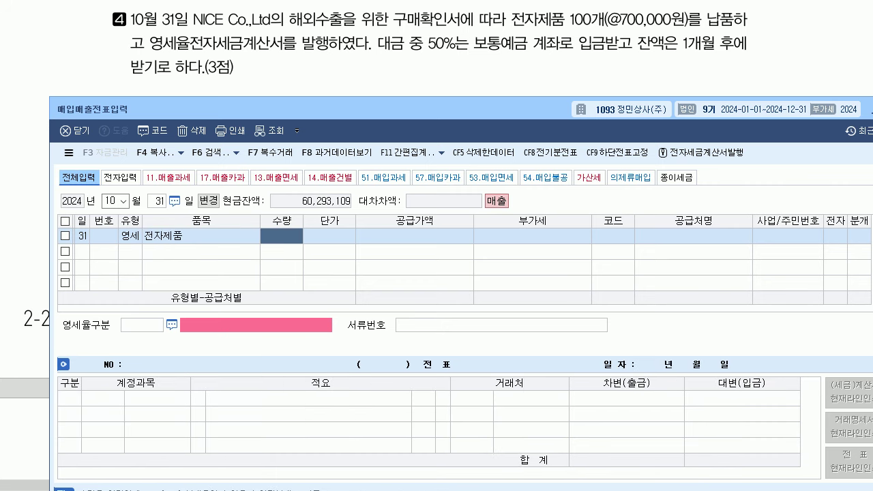
type("100")
key("Return")
type("7000000")
key("Return")
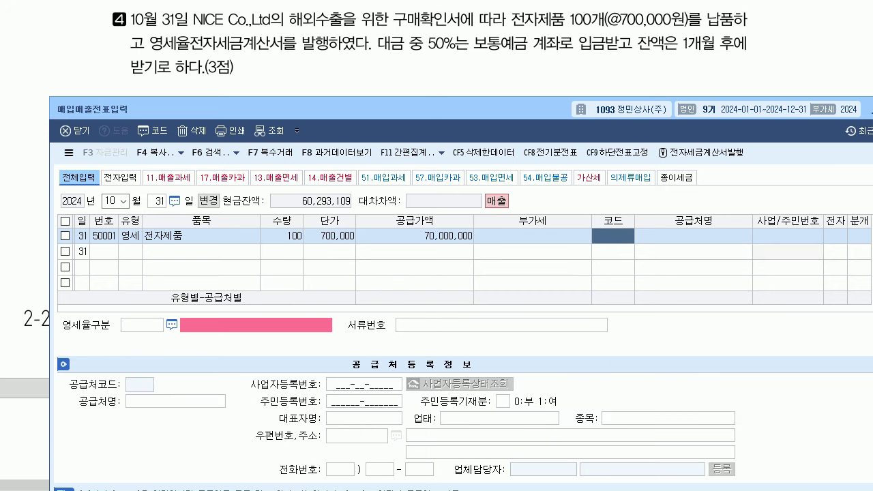
- Assign NICE Co.,Ltd as the sale's customer and mark it as electronically invoiced (여)
type("nic")
key("Return")
key("Return")
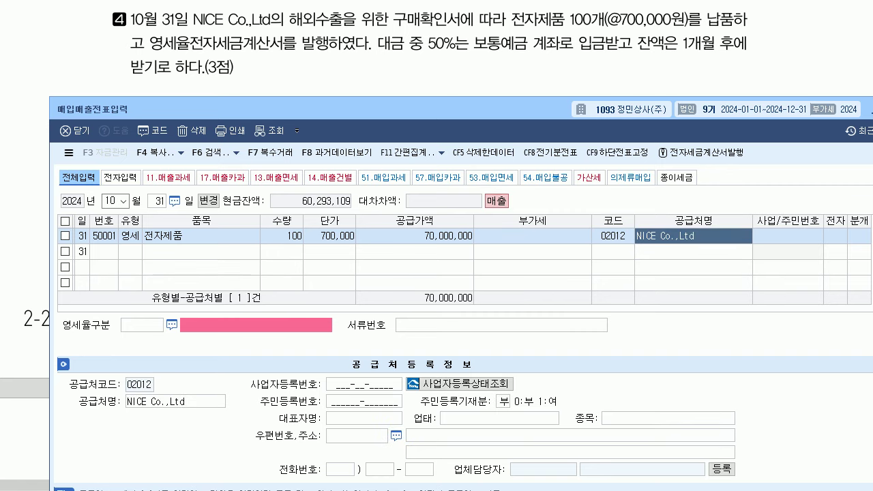
key("Return")
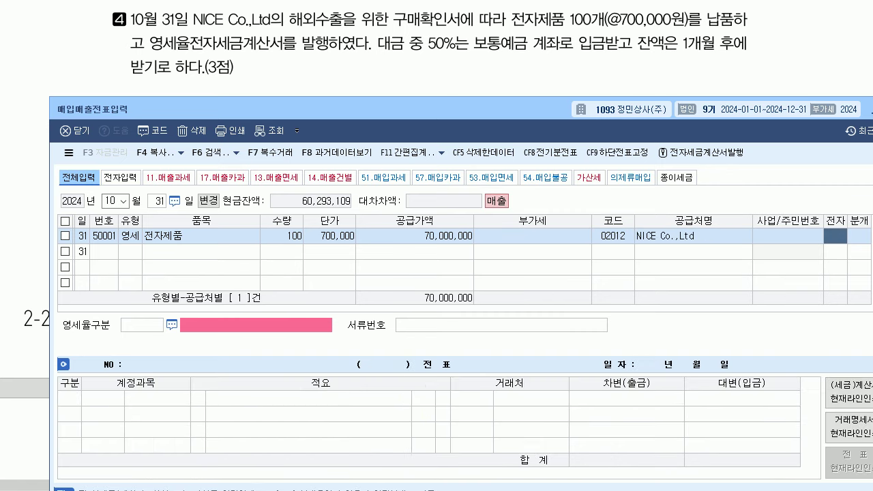
type("1")
key("Return")
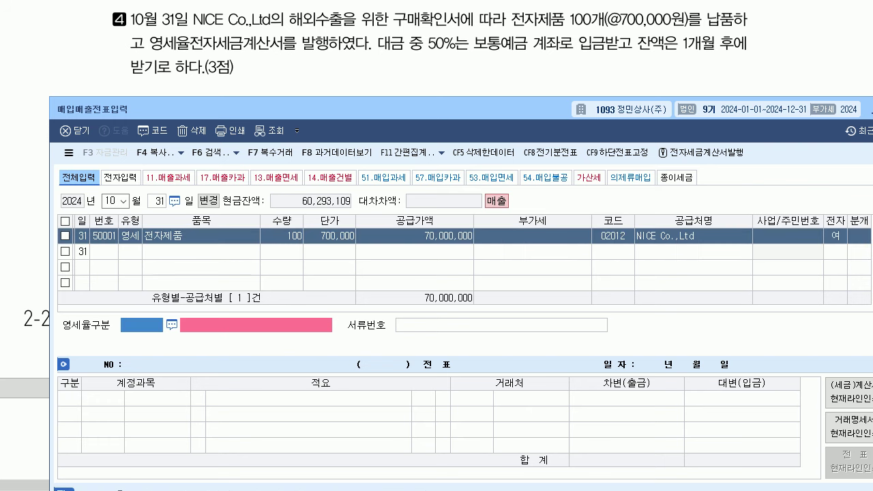
- Set the sale's 영세율구분 to 3 (내국신용장 · 구매확인서에 의하여 공급하는 재화) and its journal type to 혼합
key("F2")
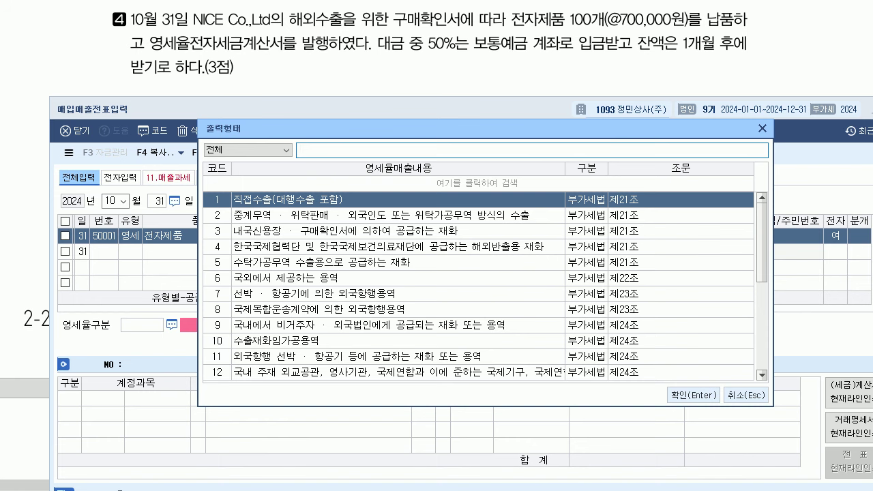
left_click(345, 231)
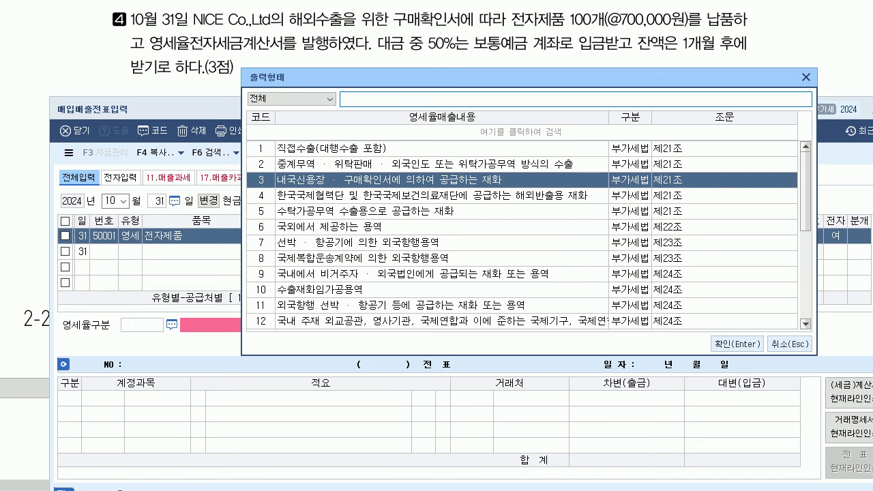
key("Return")
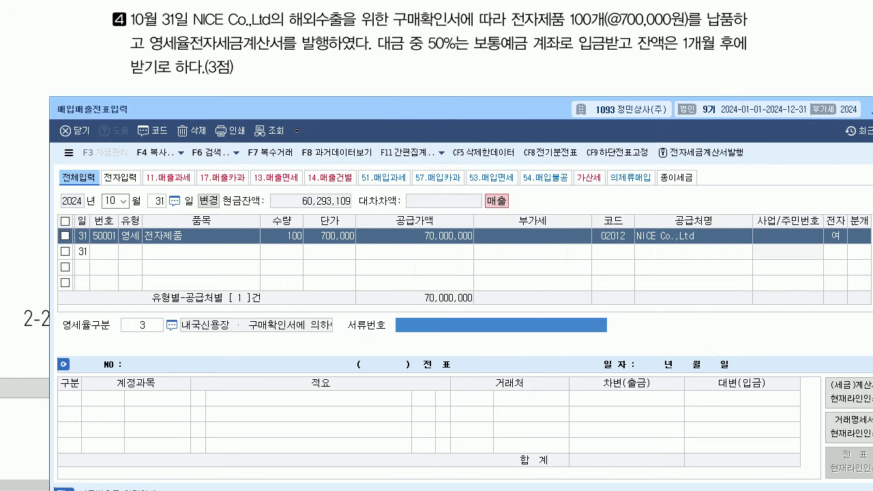
key("Return")
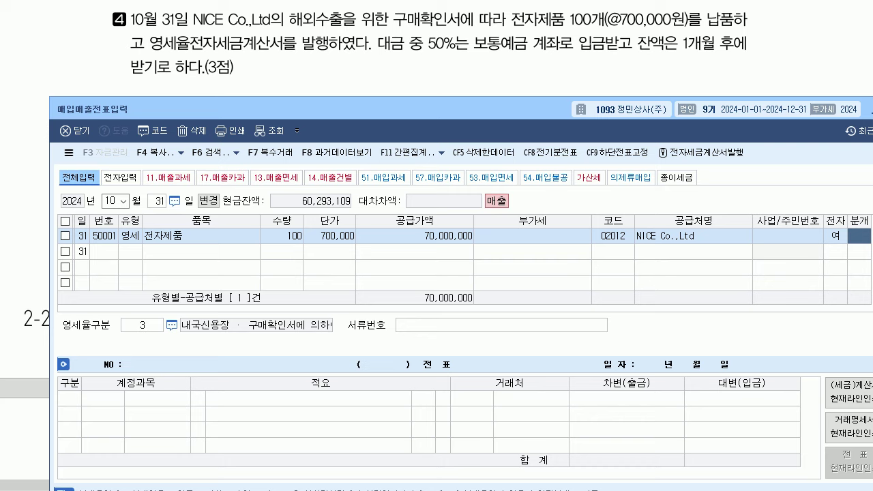
type("3")
key("Return")
- Add a debit line with account 0103 보통예금 for 35,000,000 to the October 31 sale
key("Return")
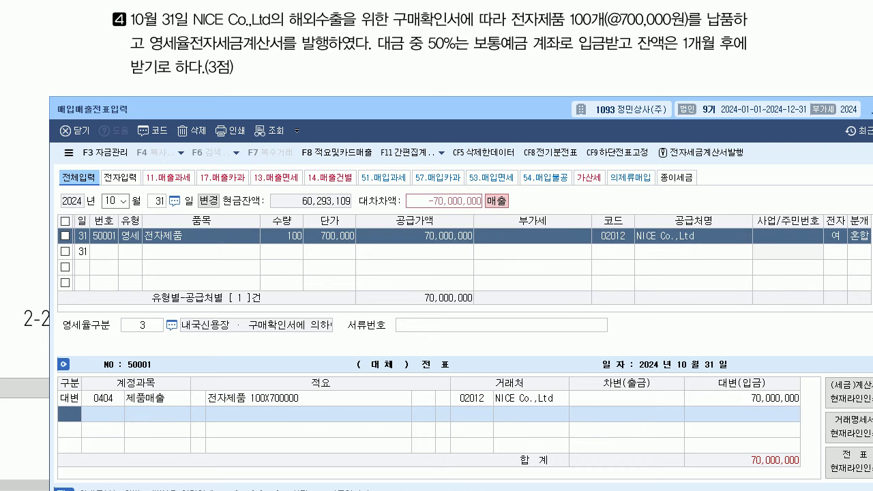
type("3")
key("Return")
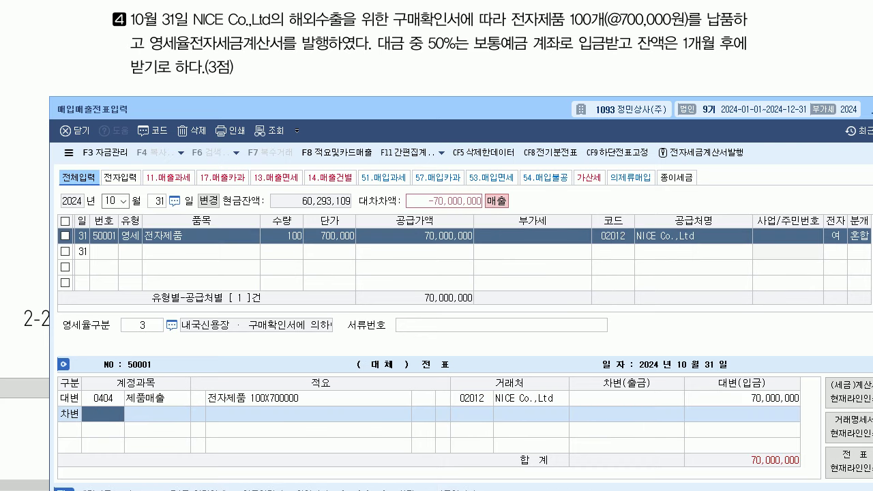
type("103")
key("Return")
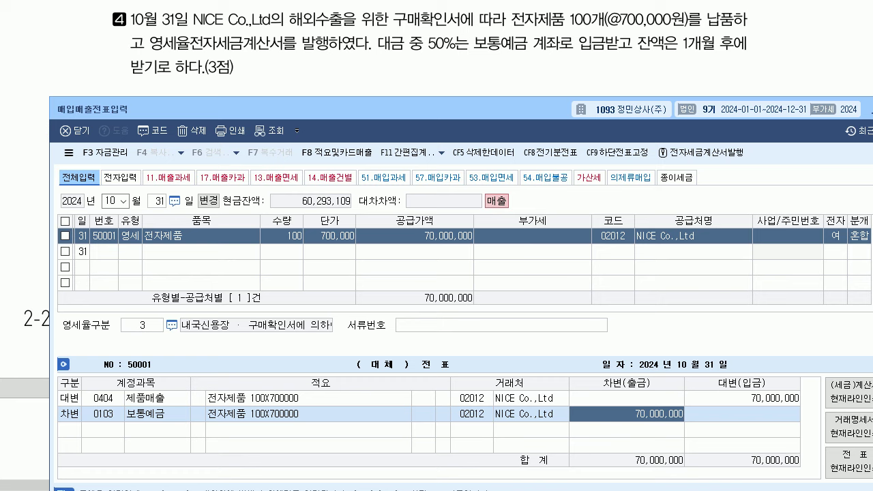
type("35000000")
key("Return")
- Add a debit line with account 0108 외상매출금 for the remaining 35,000,000 and complete the October 31 entry
type("3")
key("Return")
type("108")
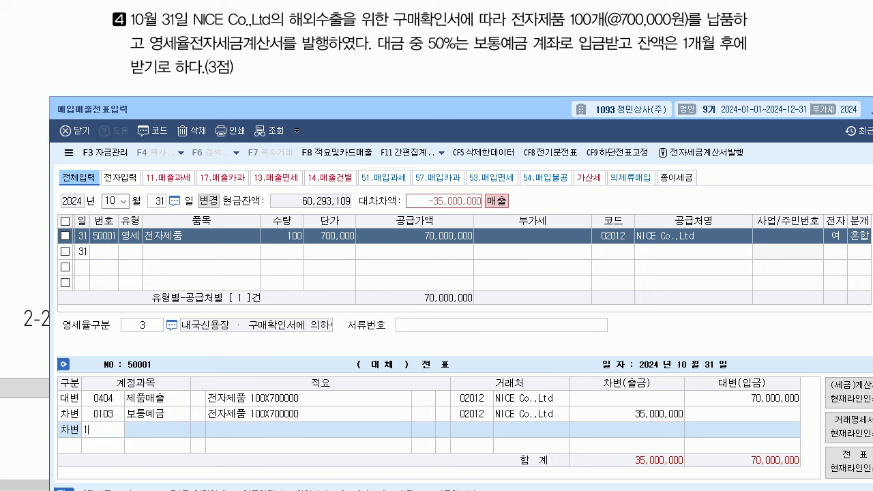
key("Return")
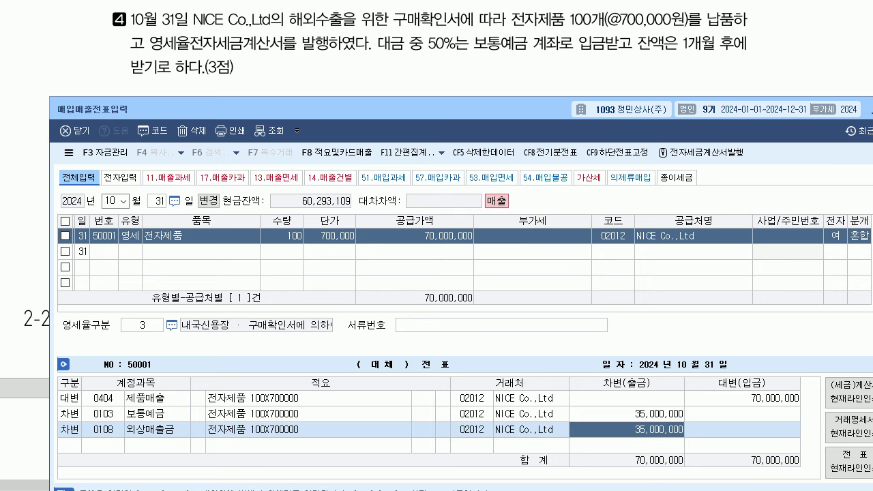
key("Return")
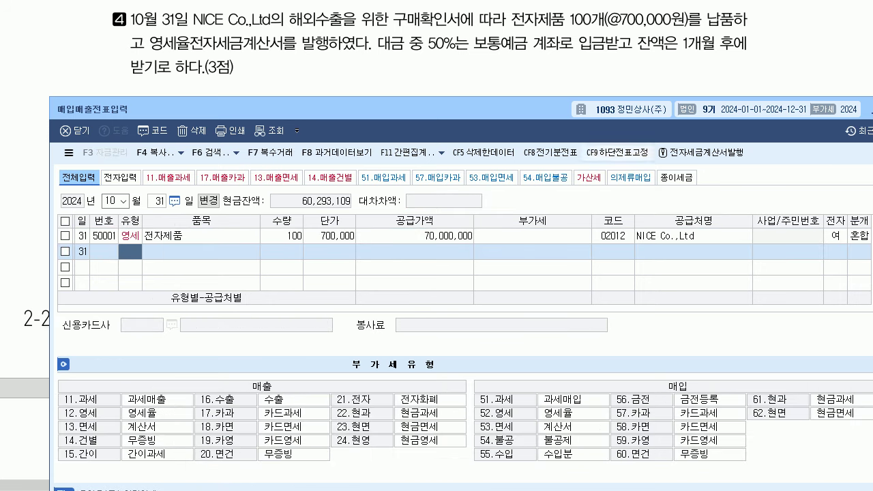
- Set the purchase/sales voucher date to November 4 for exercise transaction 5, the gift-set purchase
scroll(436, 245, "down", 7)
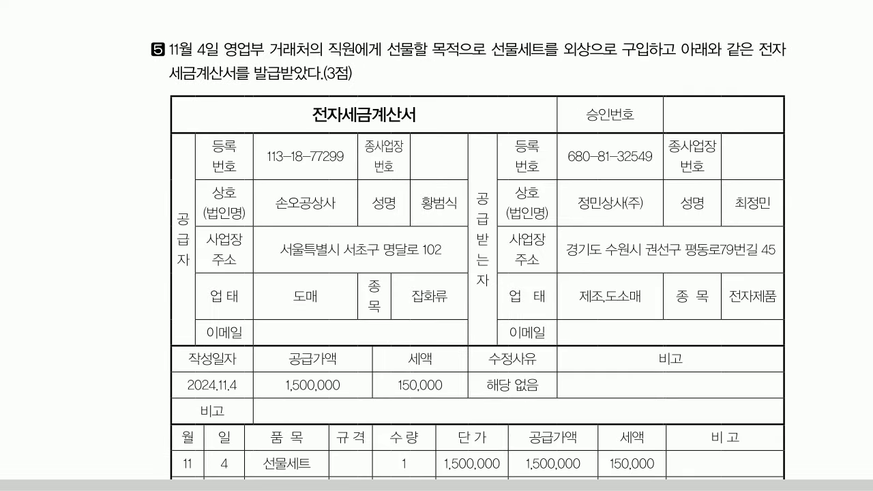
key("alt+Tab")
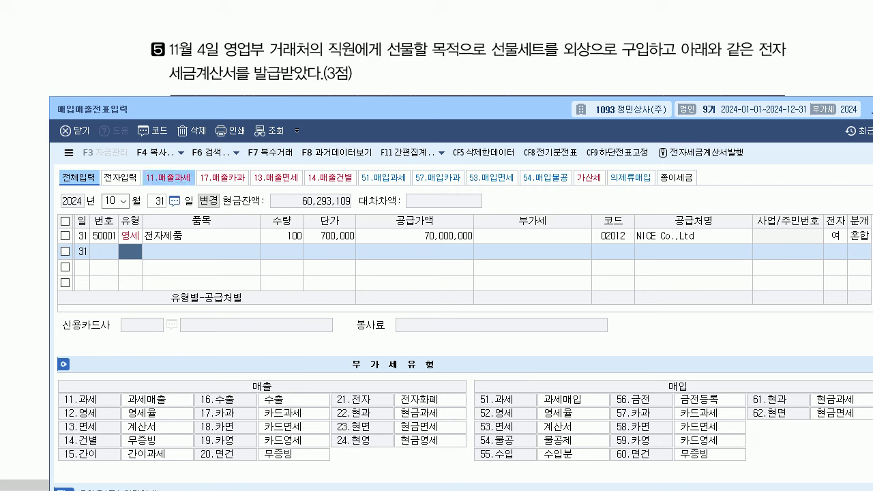
left_click(113, 200)
type("11")
key("Return")
type("4")
key("Return")
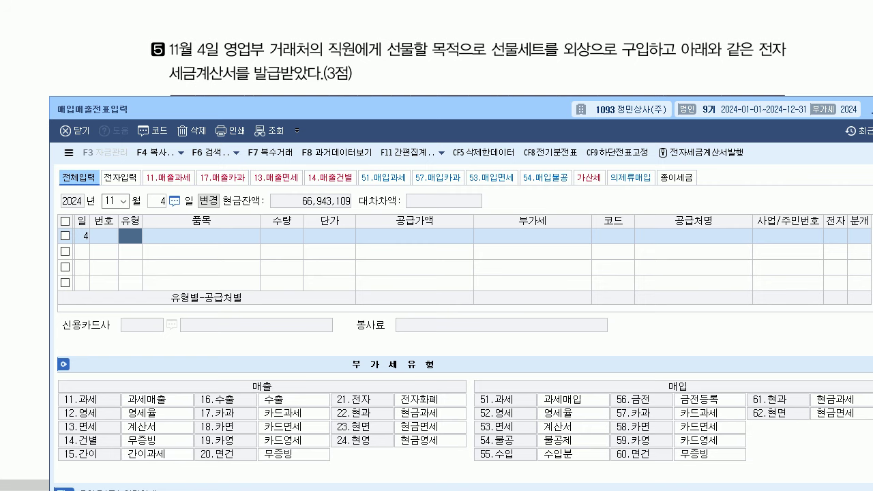
- Review the November 4 gift-set tax invoice and the 54.불공 purchase type, and open the 부가가치세신고서
key("alt+Tab")
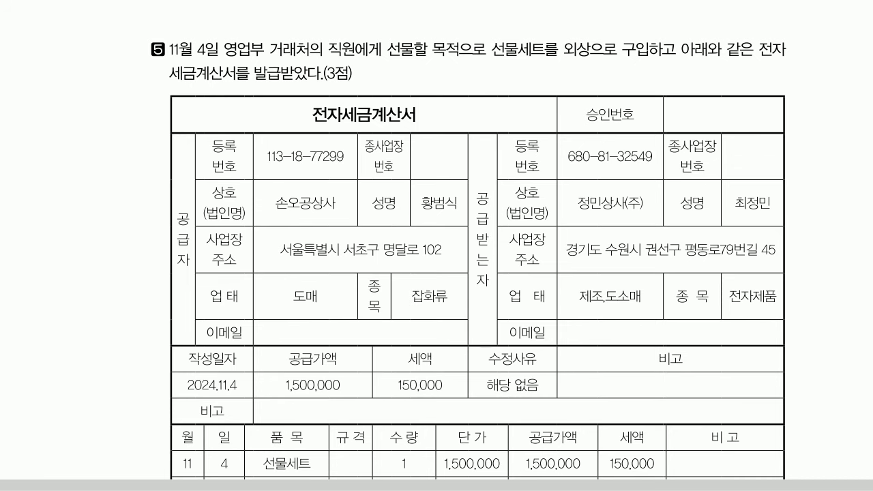
scroll(478, 273, "down", 5)
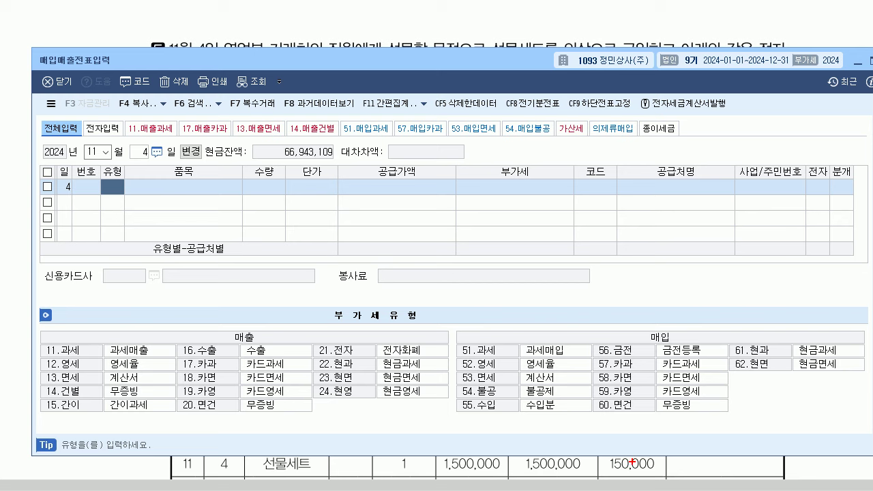
mouse_move(488, 401)
left_mouse_down()
mouse_move(470, 385)
mouse_move(461, 404)
mouse_move(479, 410)
mouse_move(489, 399)
left_mouse_up()
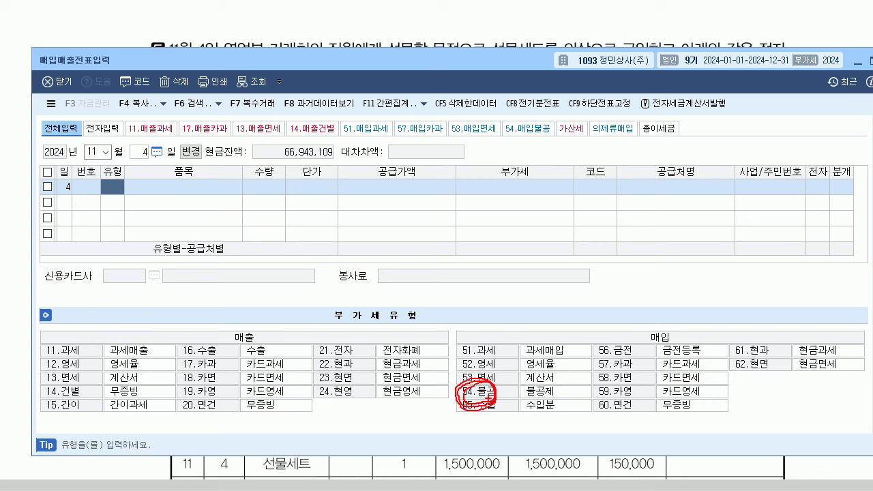
key("Escape")
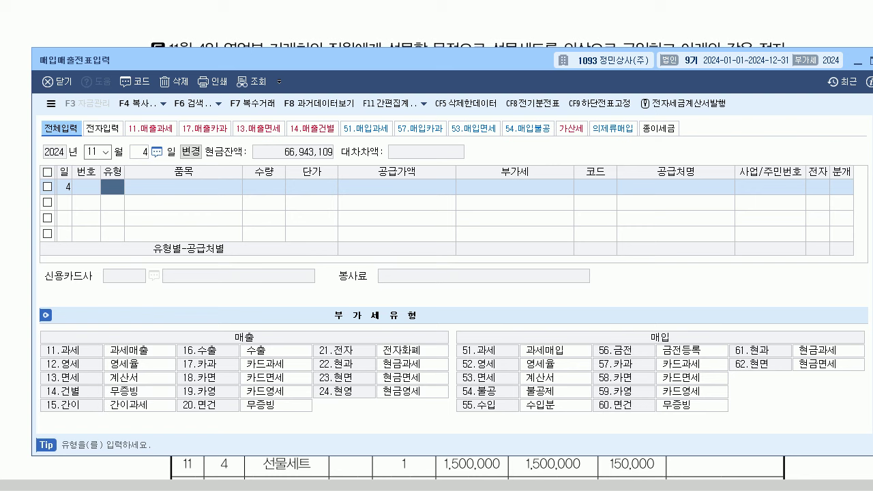
left_click_drag(327, 59, 297, 21)
left_click(857, 89)
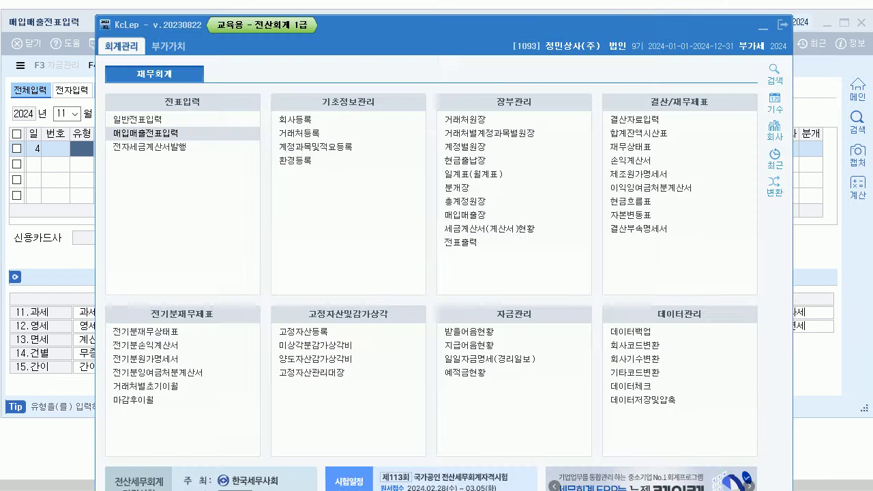
left_click(168, 45)
left_click(146, 119)
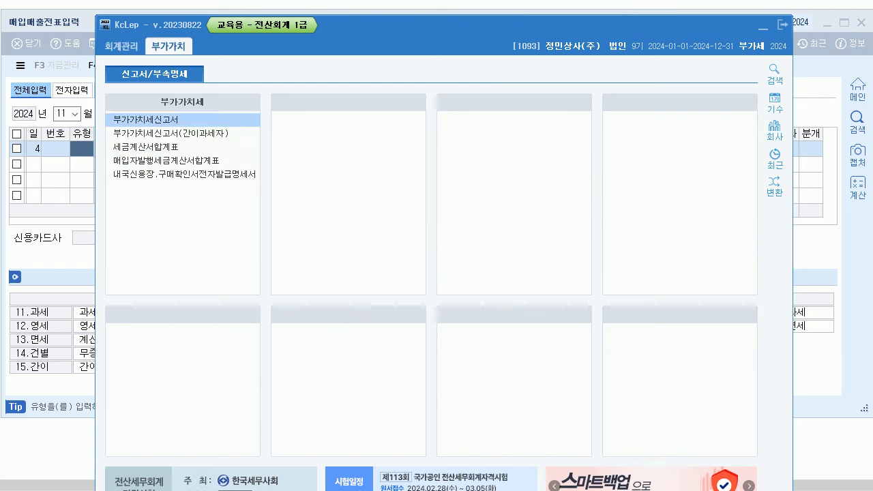
key("Return")
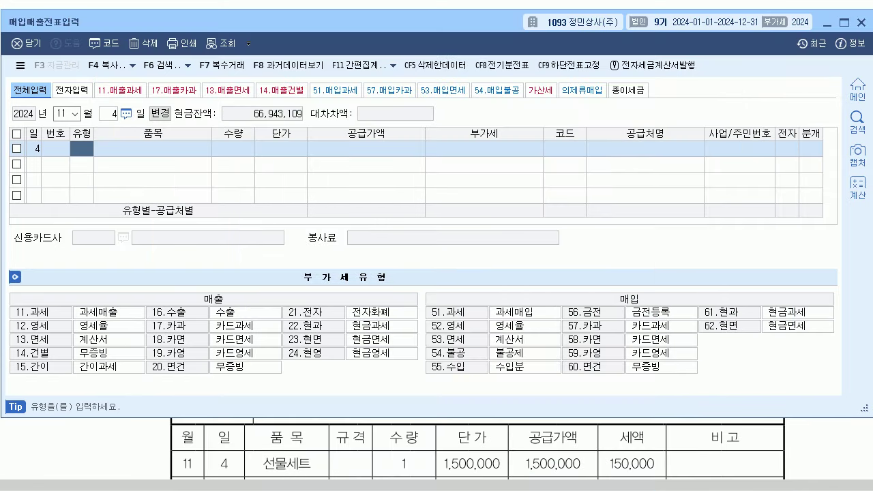
- Enter the November 4 purchase as type 54 (불공) with item 선물세트 and a supply value of 1,500,000
type("54")
key("Return")
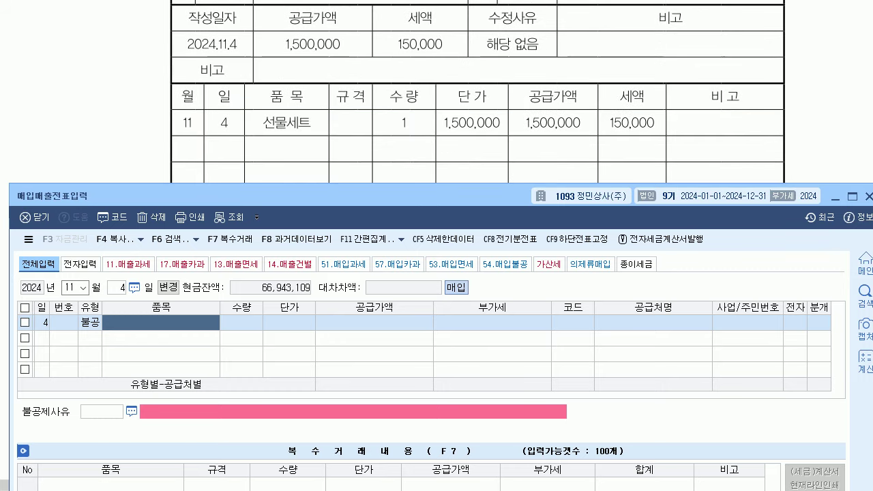
type("선물세트")
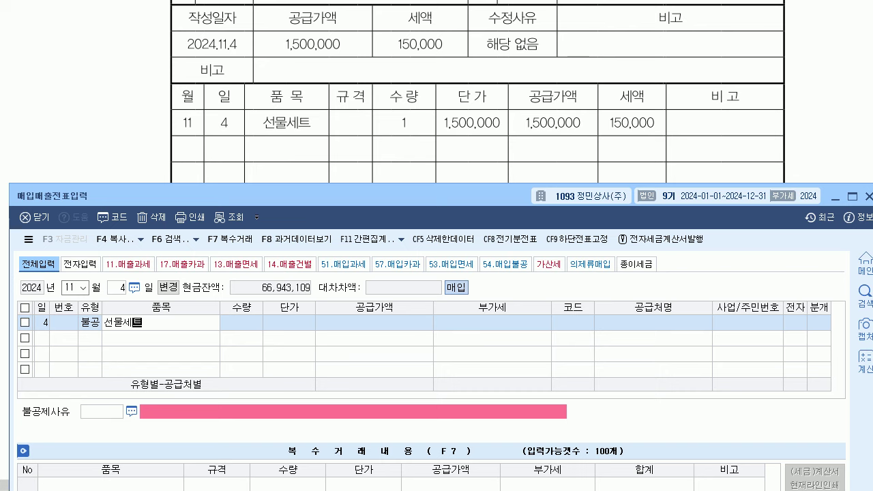
key("Return")
key("Return")
key("Return")
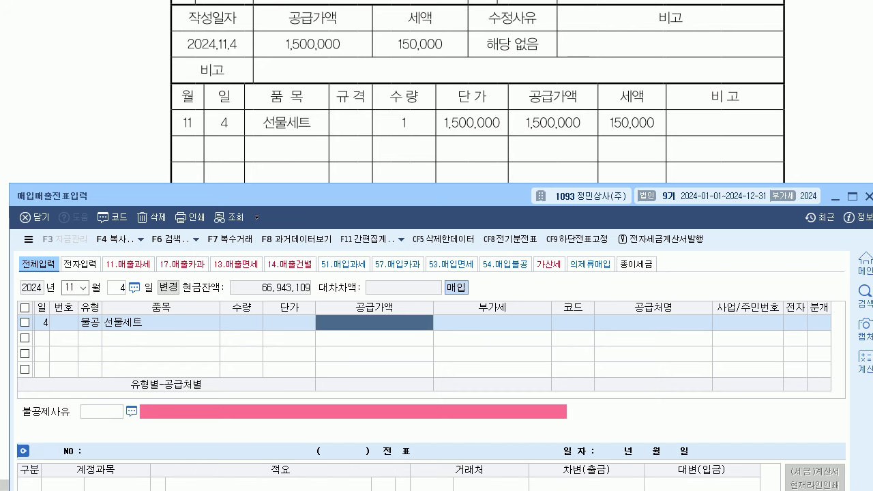
type("1500000")
key("Return")
key("Return")
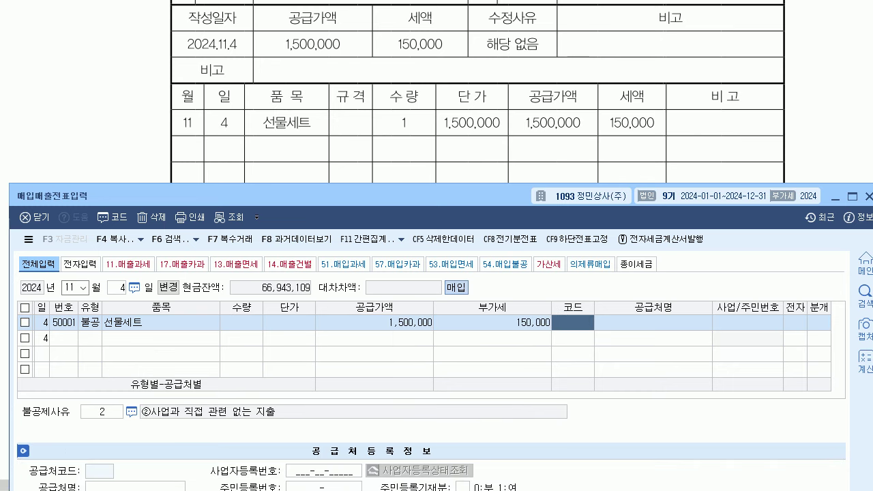
- Assign 손오공상사 as the gift-set purchase's supplier and mark it as electronically invoiced (여)
scroll(478, 92, "up", 2)
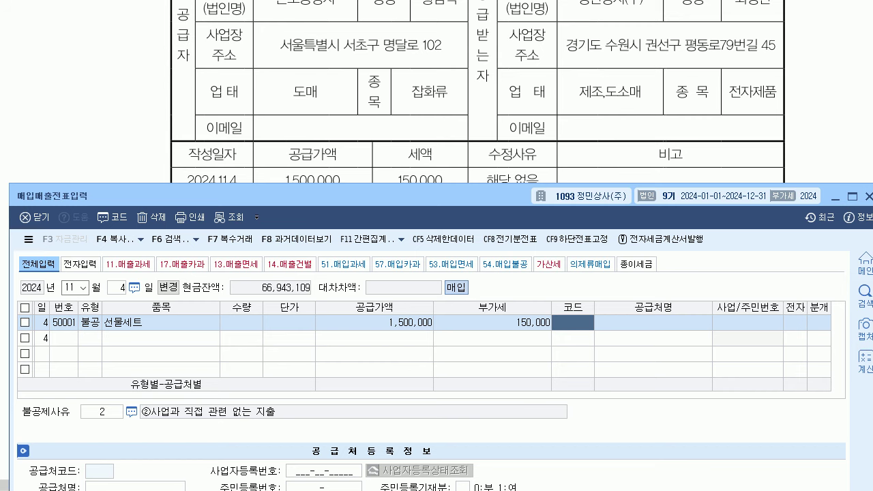
type("손오")
key("Return")
key("Return")
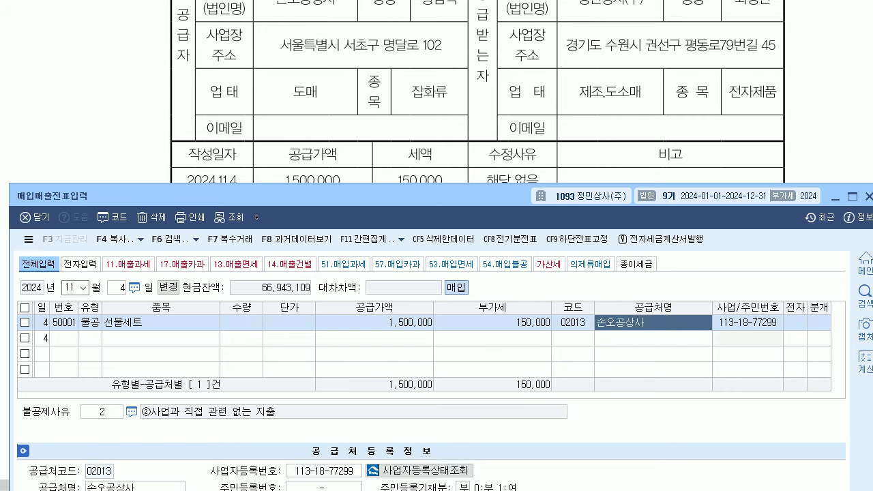
key("Return")
key("1")
key("Return")
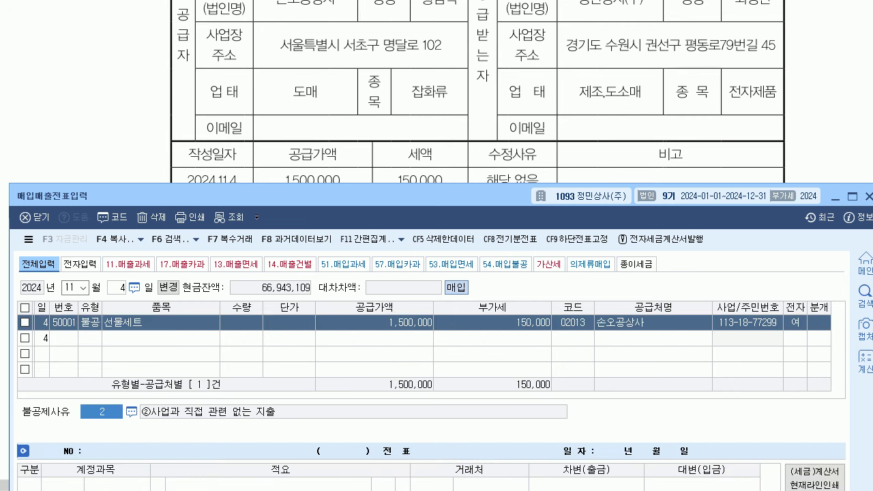
- Set the purchase's 불공제사유 to 4 (접대비 및 이와 유사한 비용 관련)
left_click_drag(310, 196, 317, 42)
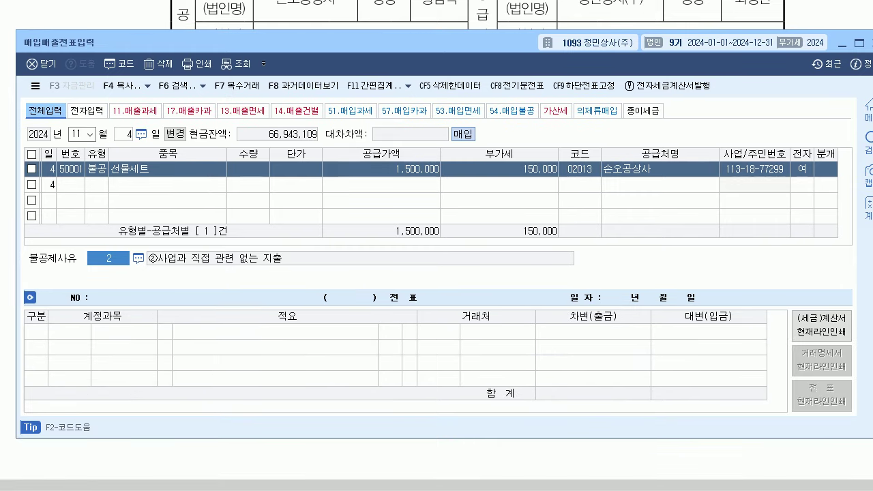
key("F2")
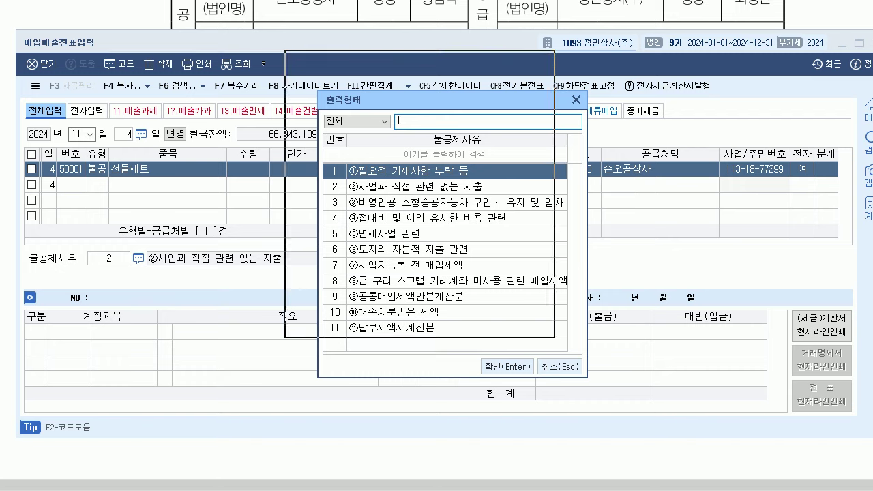
left_click_drag(437, 100, 403, 59)
left_click(412, 178)
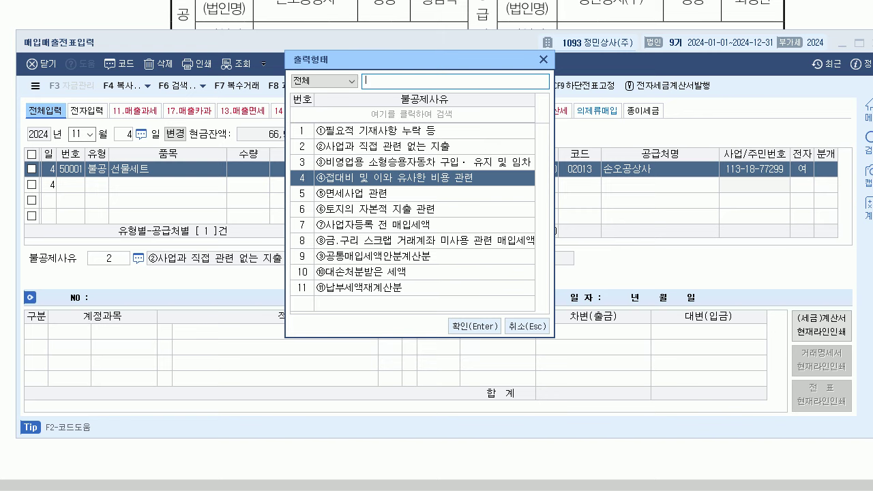
key("Return")
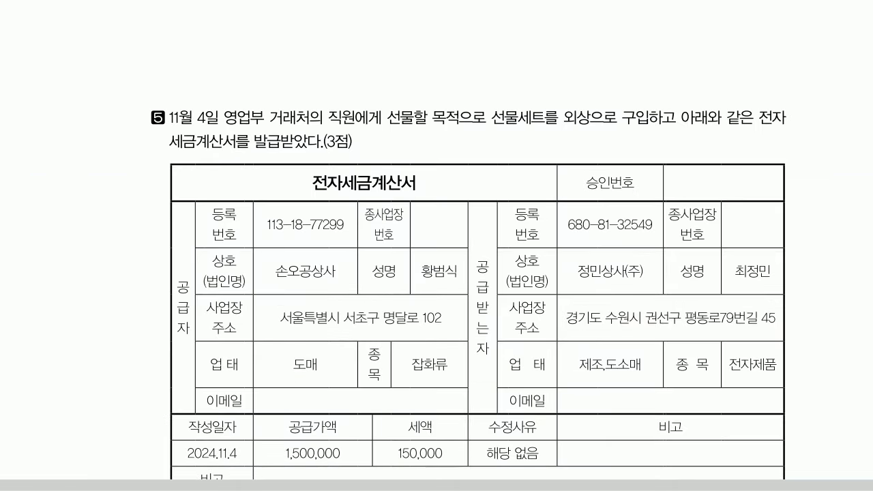
- Check the gift-set tax invoice's payment terms and set the November 4 purchase's journal type to 혼합
scroll(477, 246, "down", 5)
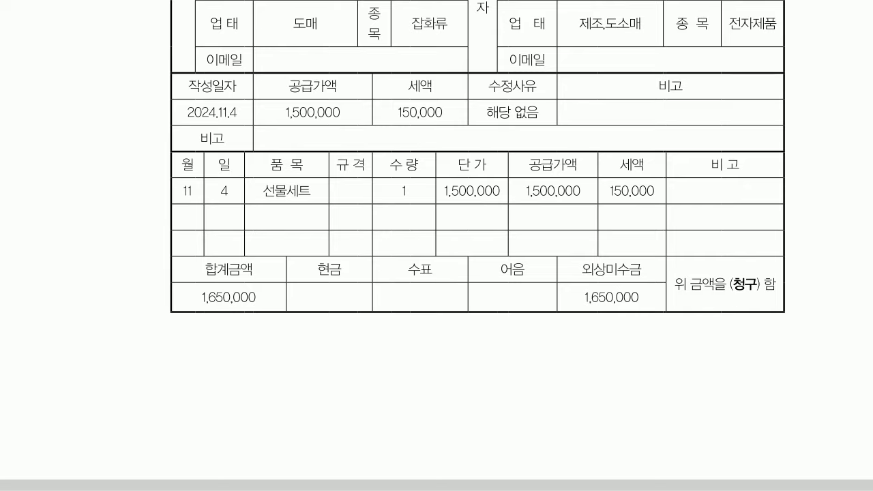
scroll(477, 246, "up", 4)
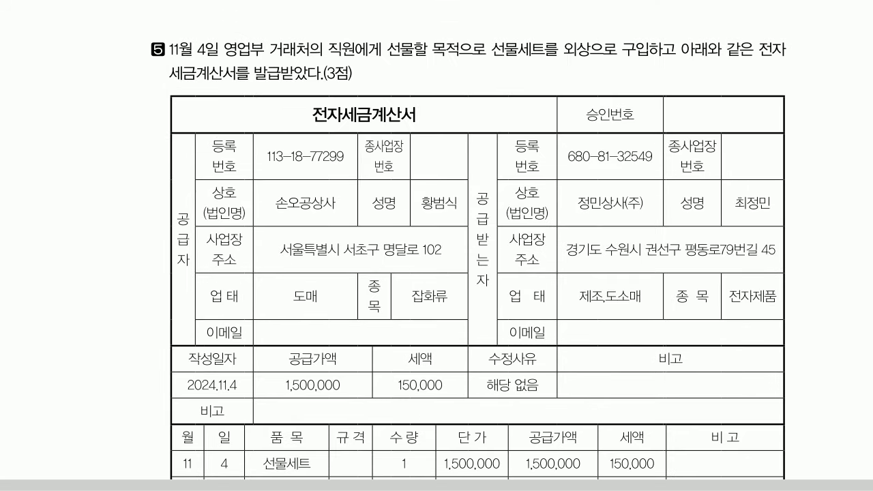
scroll(478, 245, "down", 2)
scroll(477, 245, "up", 2)
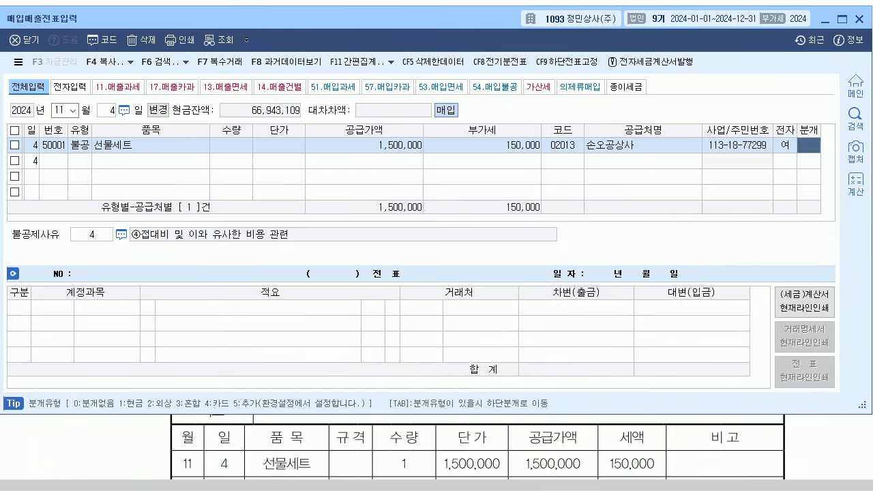
type("3")
key("Return")
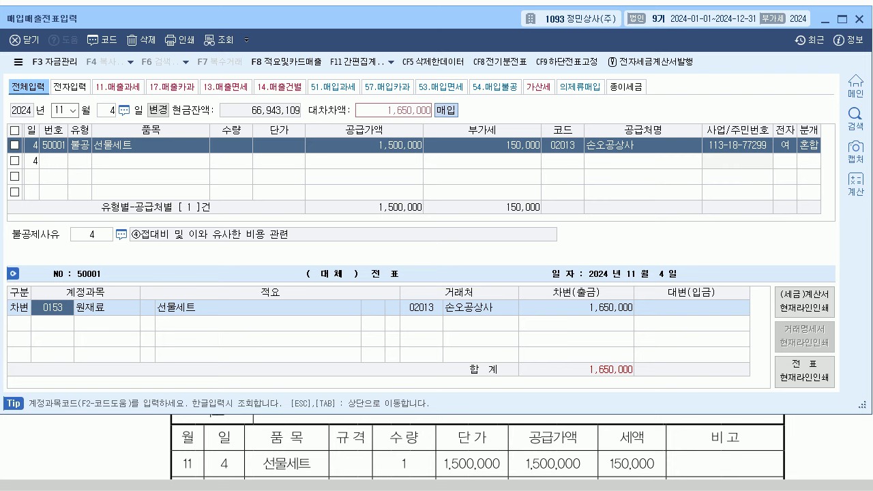
- Change the debit line's account to 0813 기업업무추진비 (판매관리비)
key("alt+Tab")
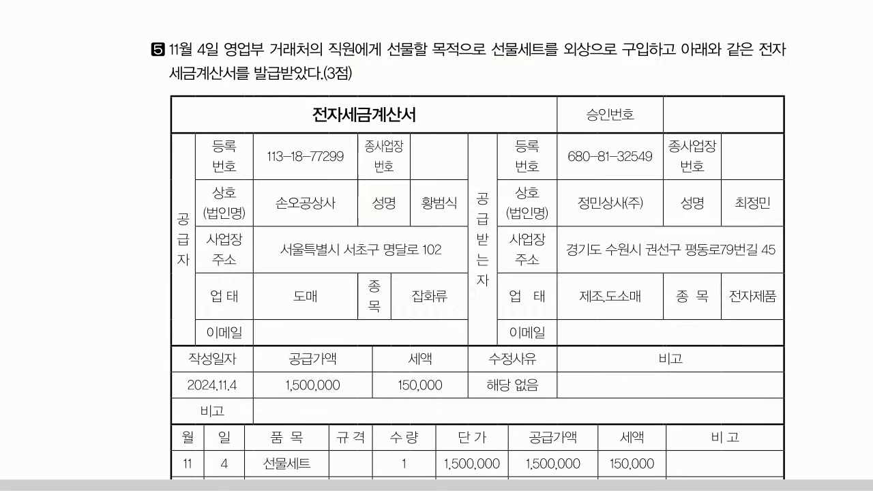
key("alt+Tab")
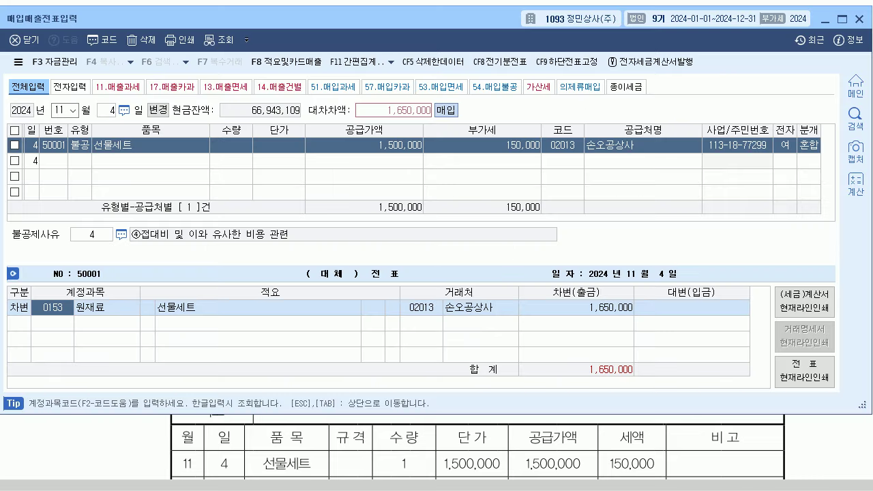
type("기업")
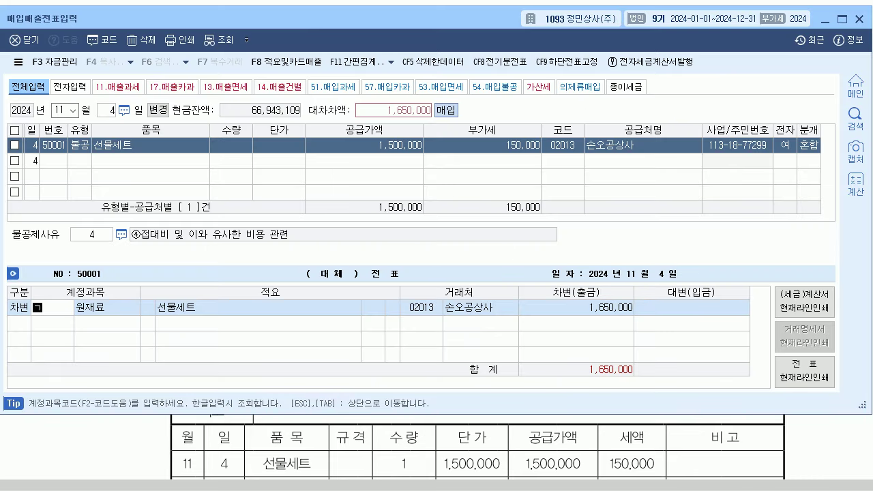
key("Return")
key("Down")
key("Down")
key("Down")
key("Down")
key("Down")
key("Down")
key("Down")
key("Down")
key("Down")
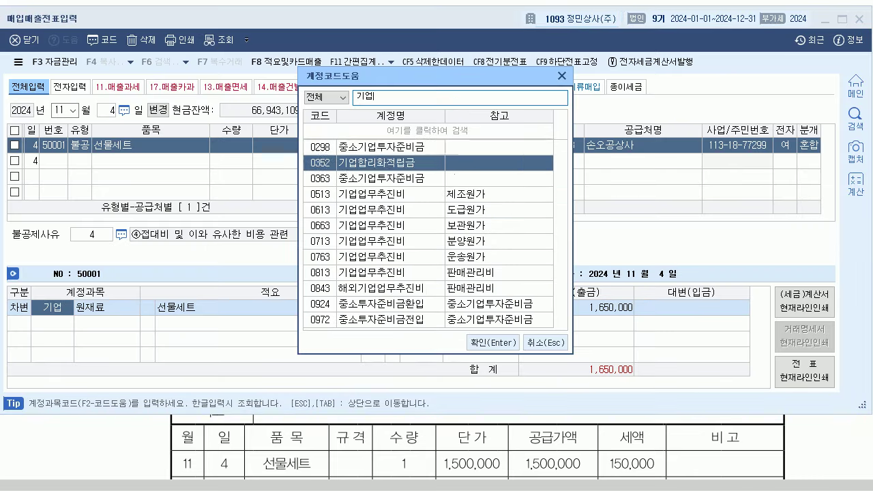
key("Up")
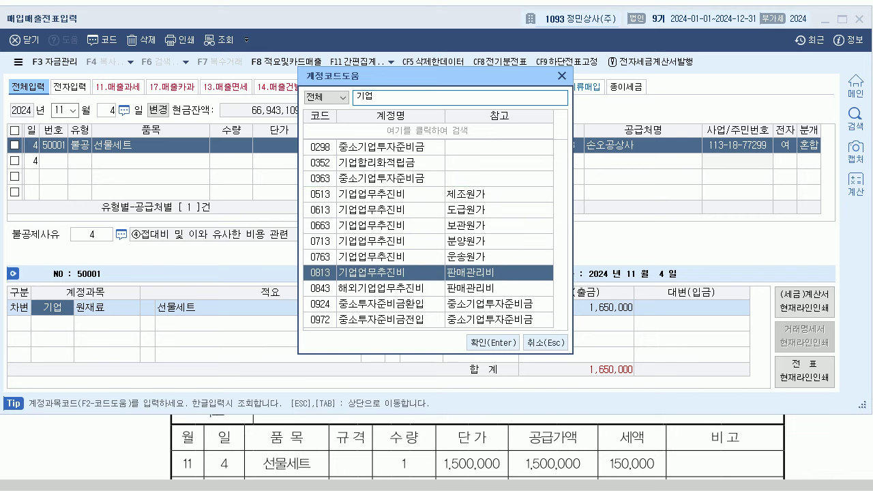
key("Return")
key("Return")
- Add a credit line with account 0253 미지급금 for 1,650,000 and complete the November 4 entry
type("4")
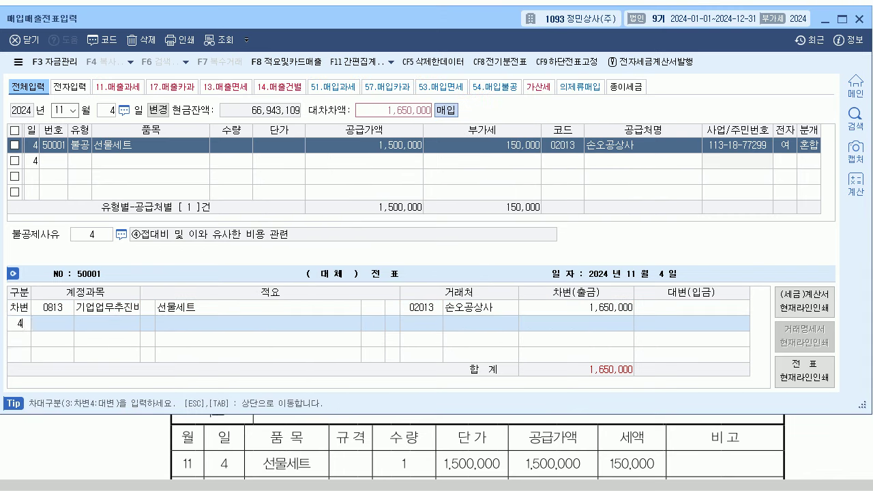
key("Return")
type("253")
key("Return")
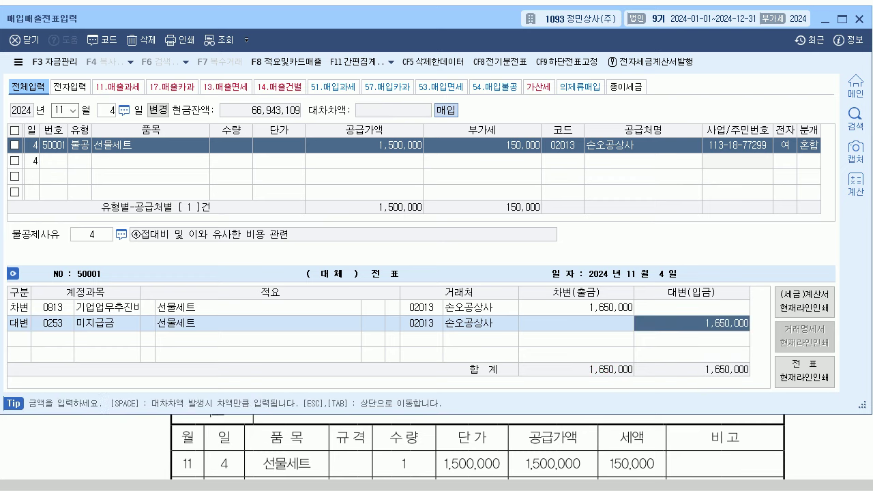
key("Return")
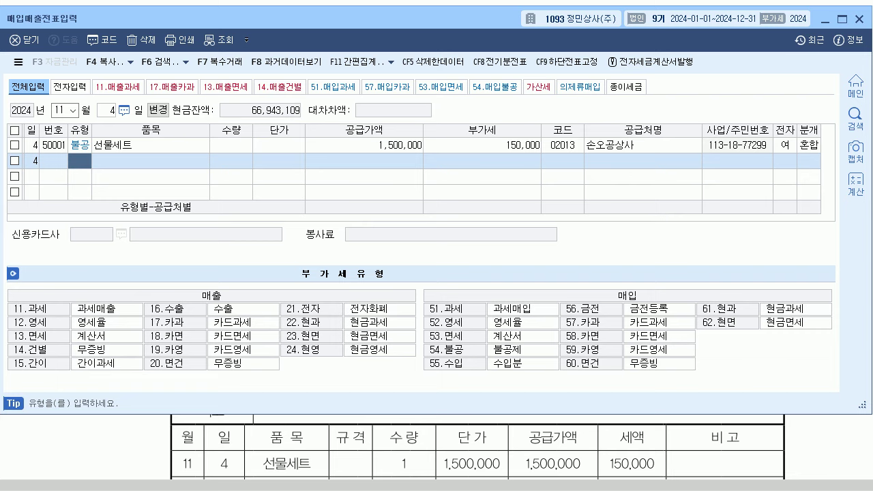
left_click(150, 144)
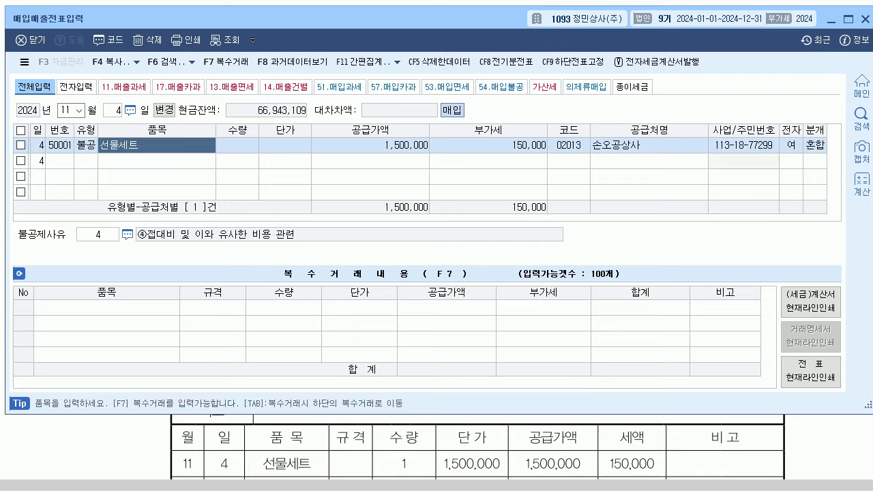
key("alt+Tab")
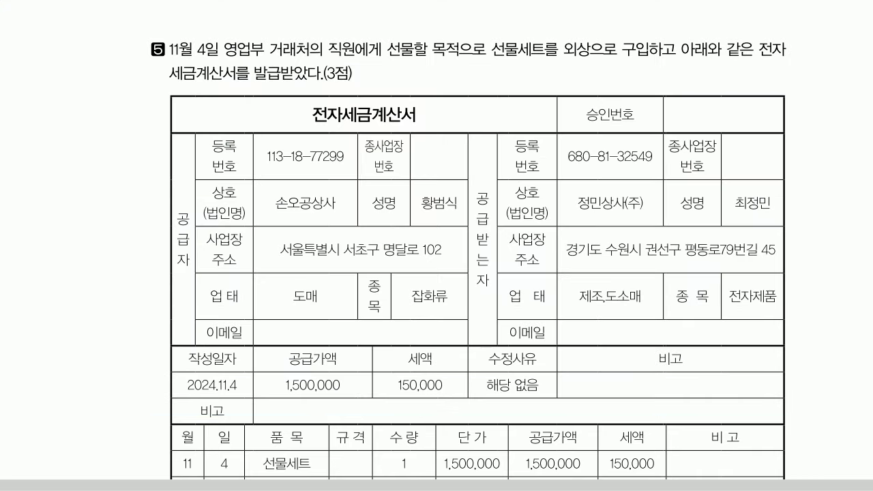
- Read exercise item 6 on the land-levelling work and set the purchase/sales voucher date to December 5
scroll(436, 272, "down", 10)
scroll(437, 272, "down", 2)
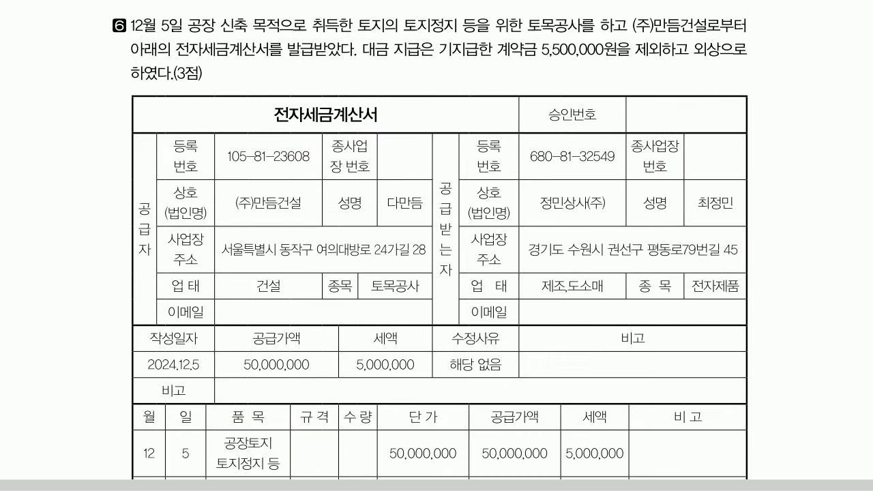
key("alt+Tab")
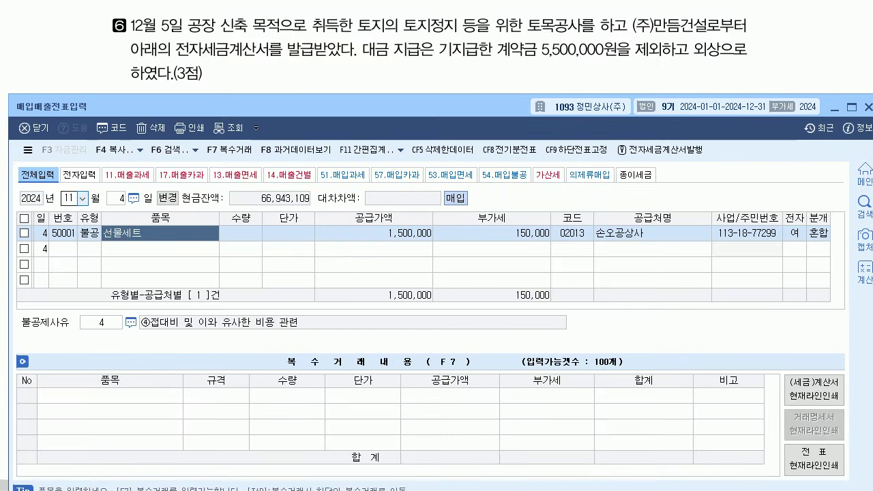
type("12")
key("Return")
type("5")
key("Return")
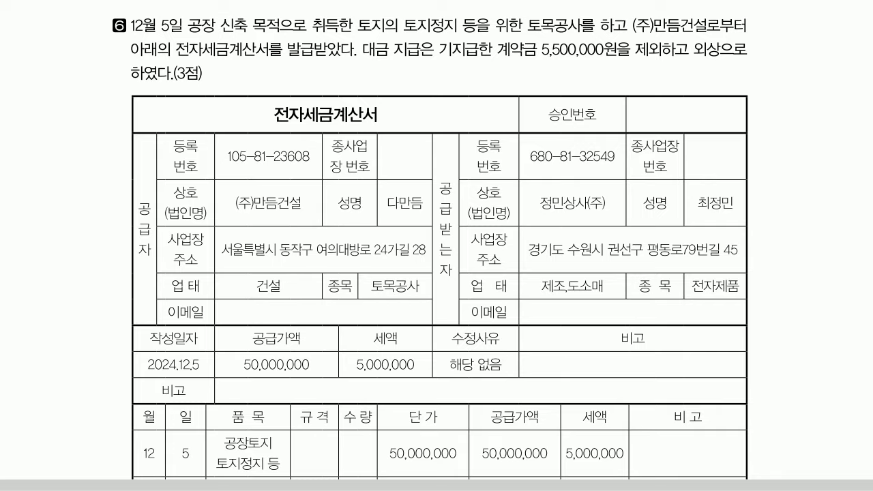
- Check the land-work tax invoice and start a purchase line with type 54 (불공) and item 토지정지 등
scroll(436, 273, "down", 2)
scroll(437, 272, "up", 1)
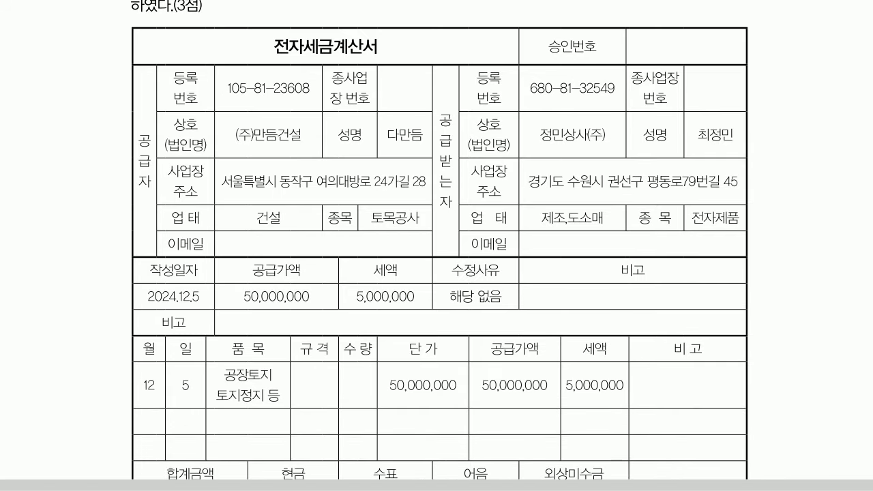
scroll(436, 273, "up", 1)
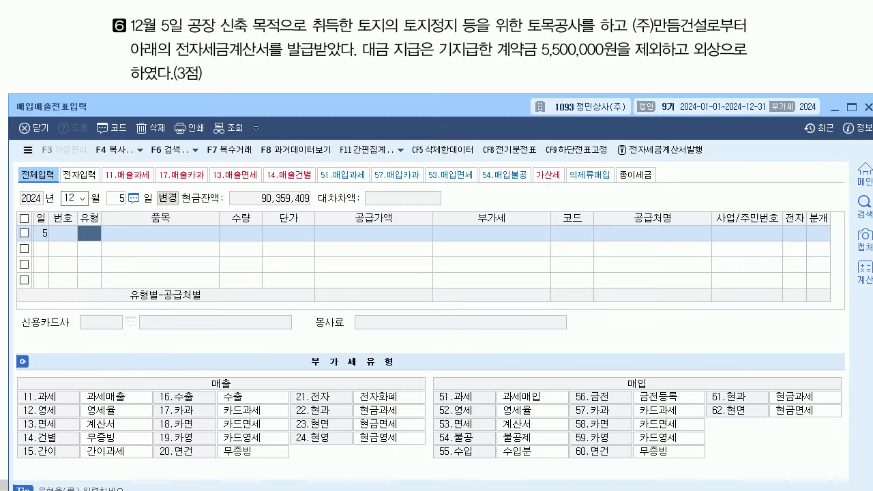
type("54")
key("Return")
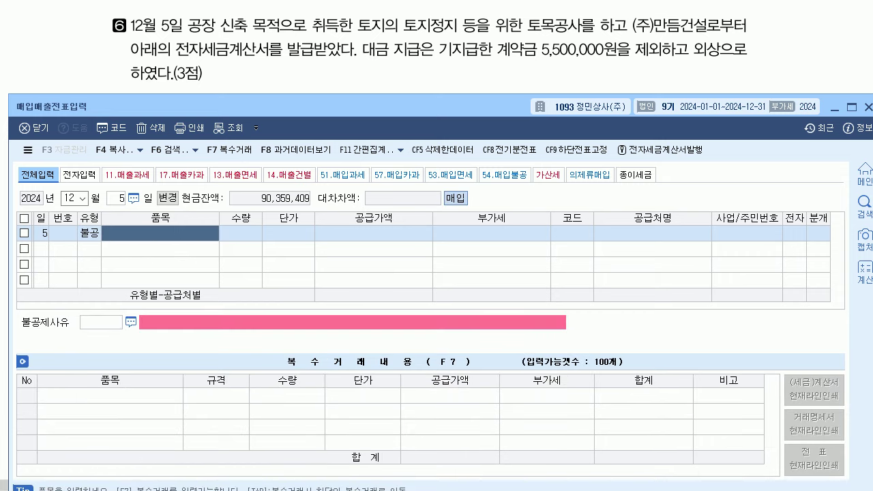
type("토")
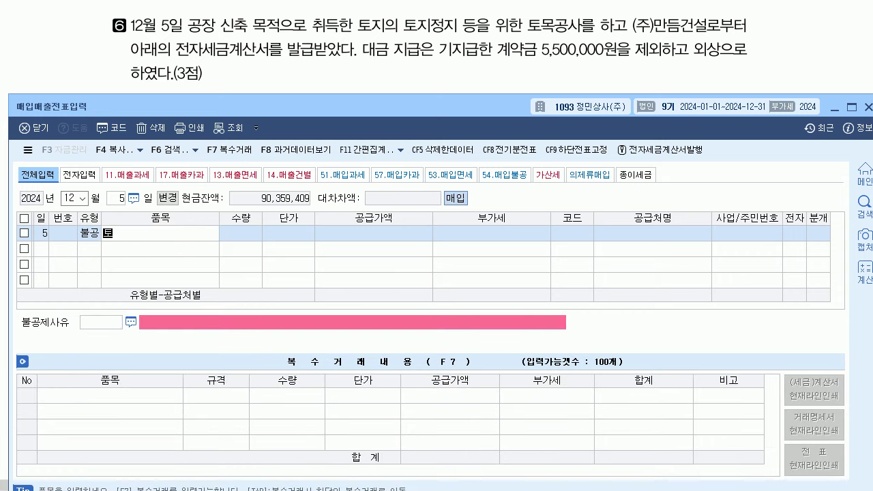
type("지정지 등")
key("Return")
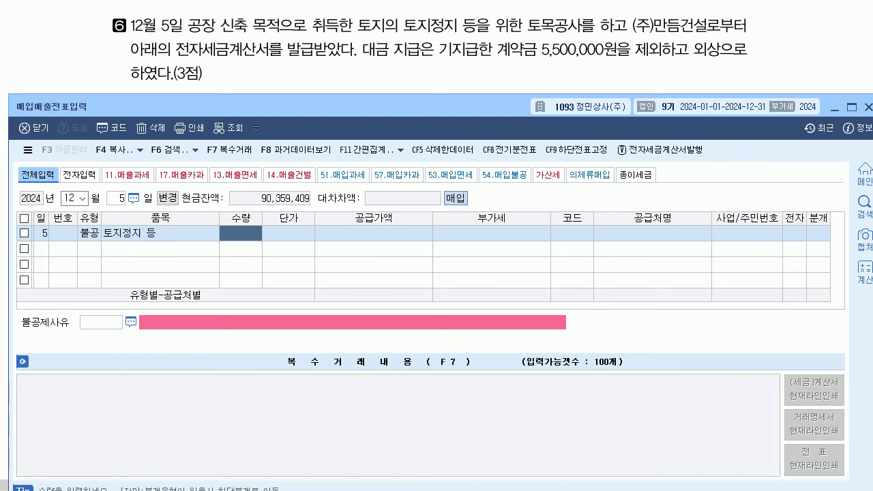
- Check the invoice amounts and enter a supply value of 50,000,000 with 5,000,000 VAT, leaving quantity and unit price blank
key("Return")
key("Return")
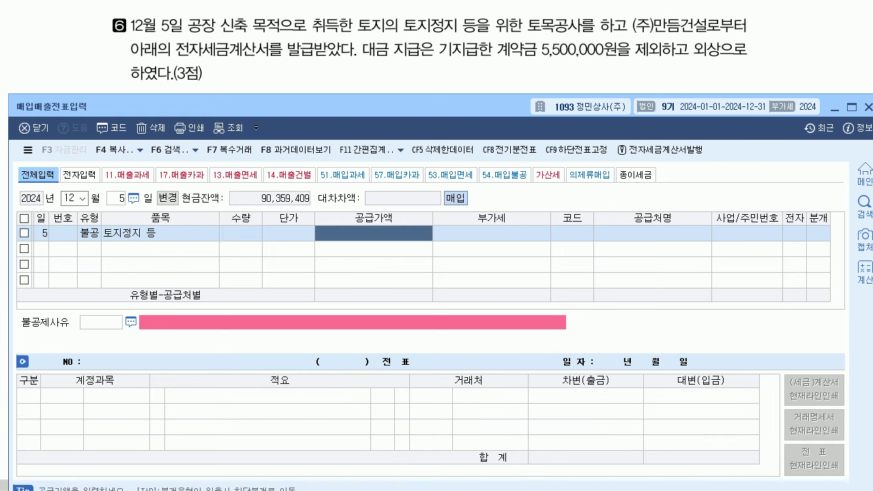
key("alt+Tab")
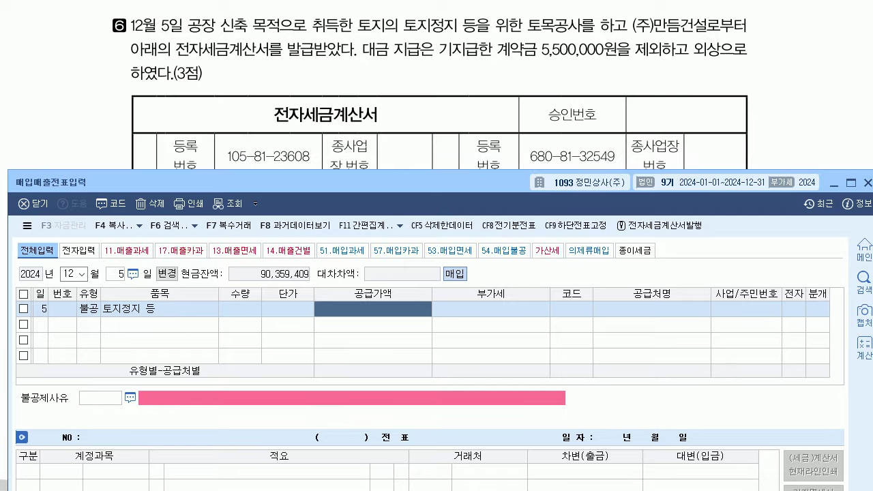
scroll(436, 246, "down", 5)
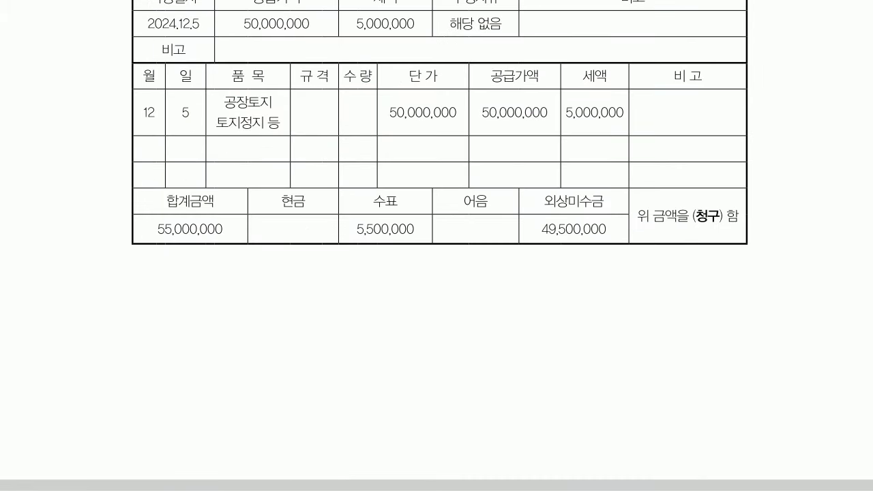
key("alt+Tab")
type("50000000")
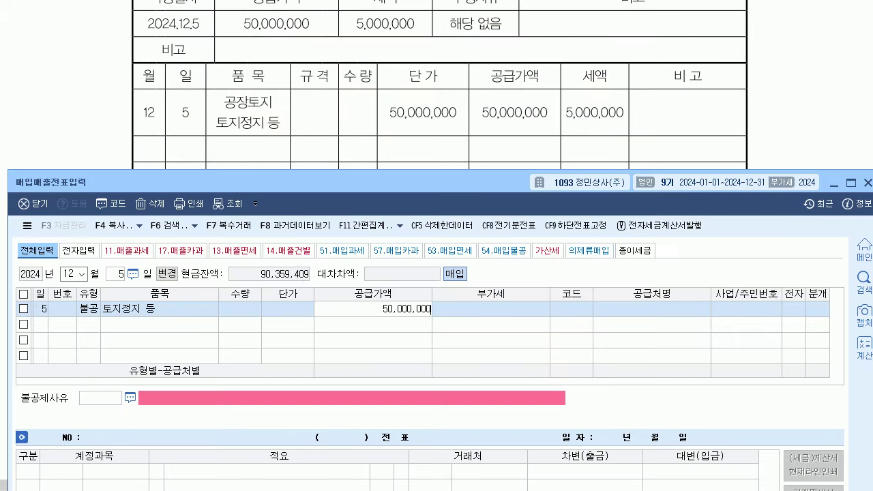
key("Return")
key("Return")
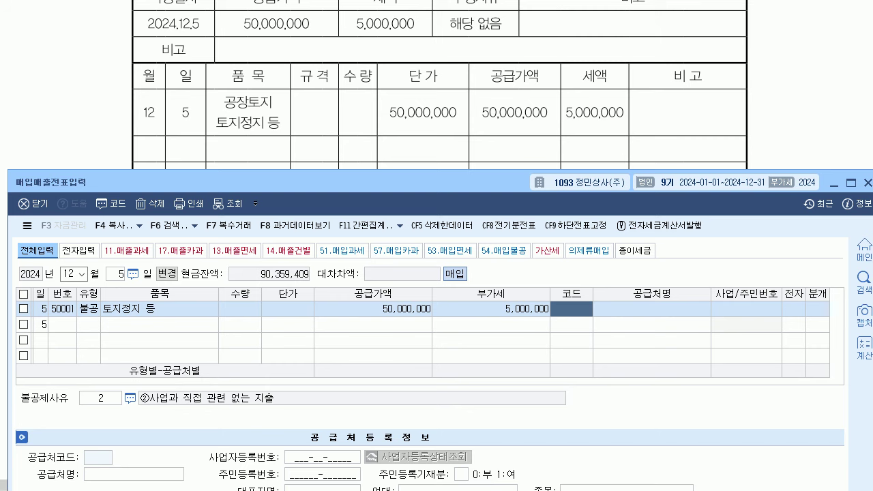
- Set the supplier to (주)만듬건설 and mark the tax invoice as electronic (여)
type("만듬")
key("Return")
key("Return")
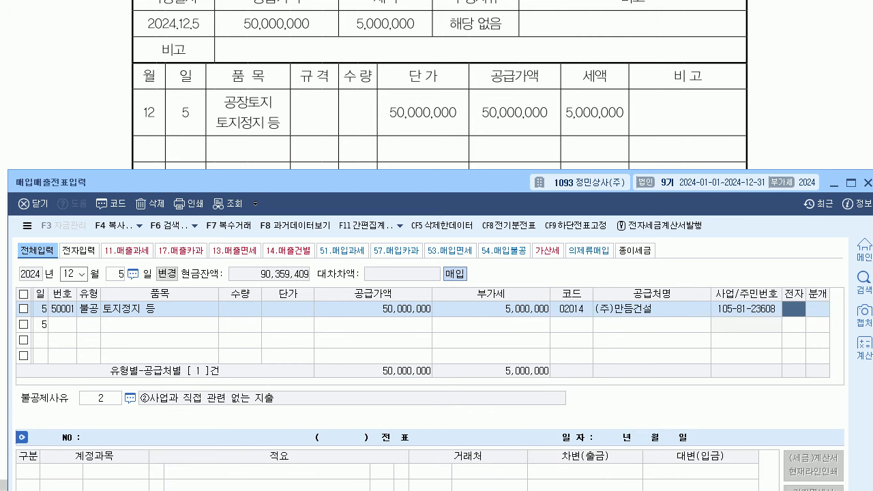
key("Return")
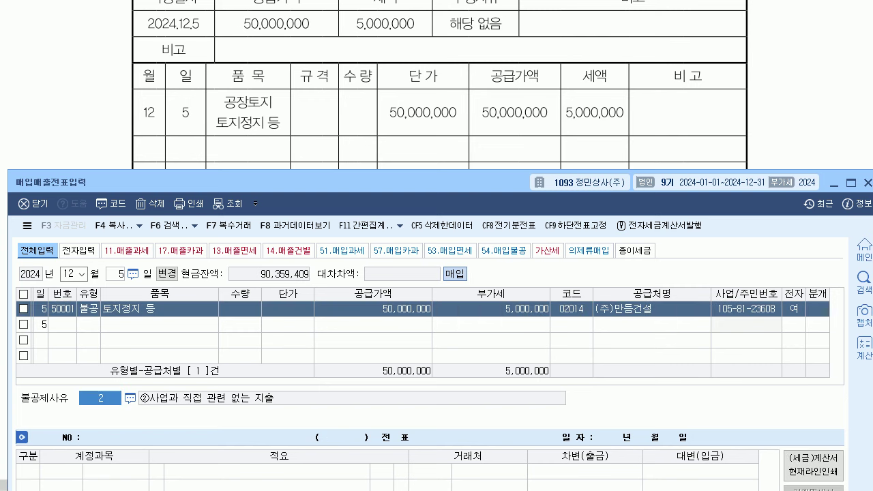
- Set the December 5 purchase's 불공제사유 to 6 (토지의 자본적 지출 관련)
key("F2")
key("Down")
key("Down")
key("Down")
key("Down")
key("Down")
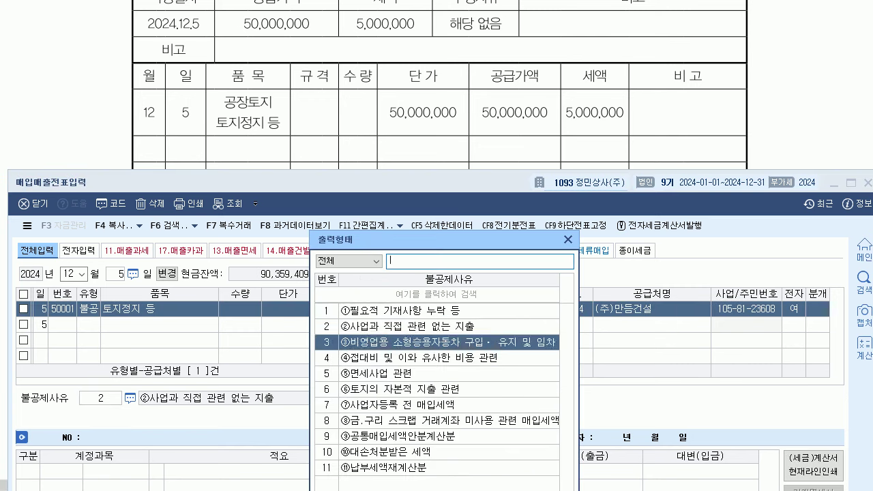
key("Return")
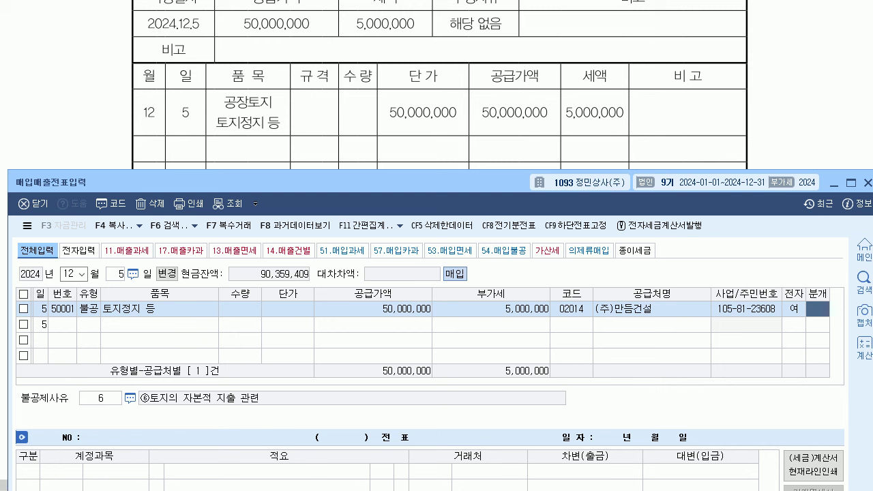
- Set the December 5 purchase's journal type to 혼합 and recheck the exercise's payment terms
type("3")
key("Return")
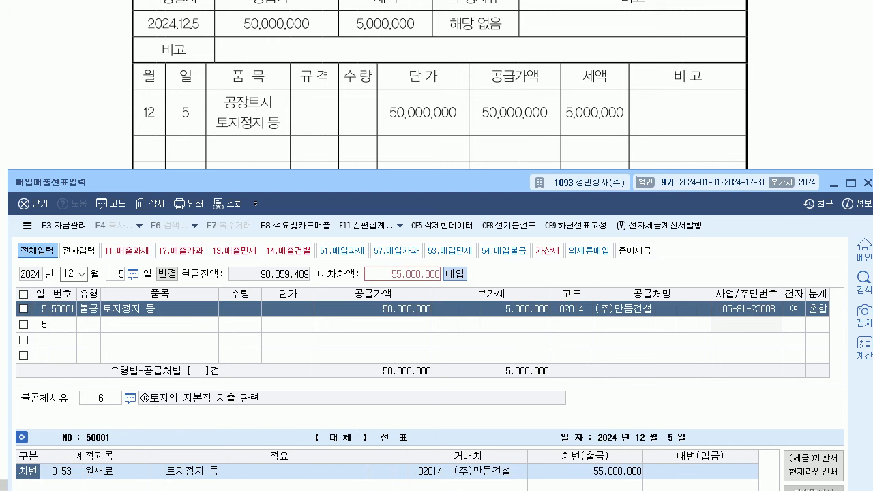
key("alt+Tab")
scroll(439, 245, "up", 6)
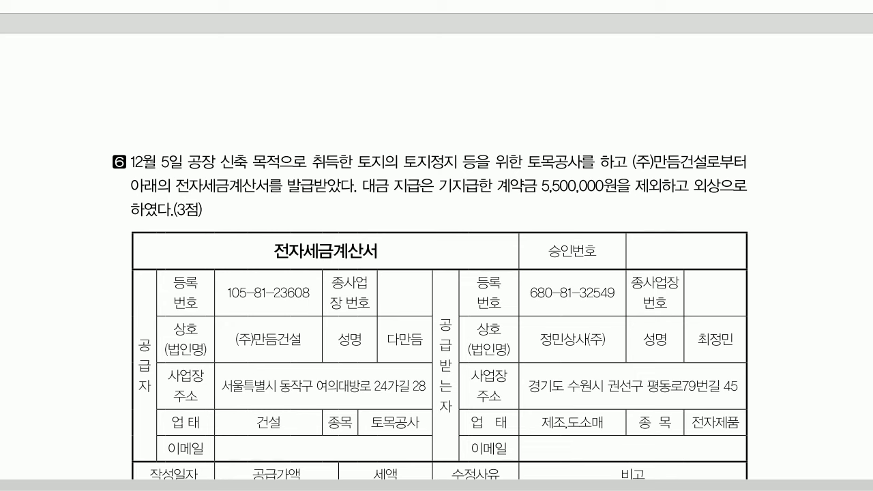
scroll(437, 272, "down", 2)
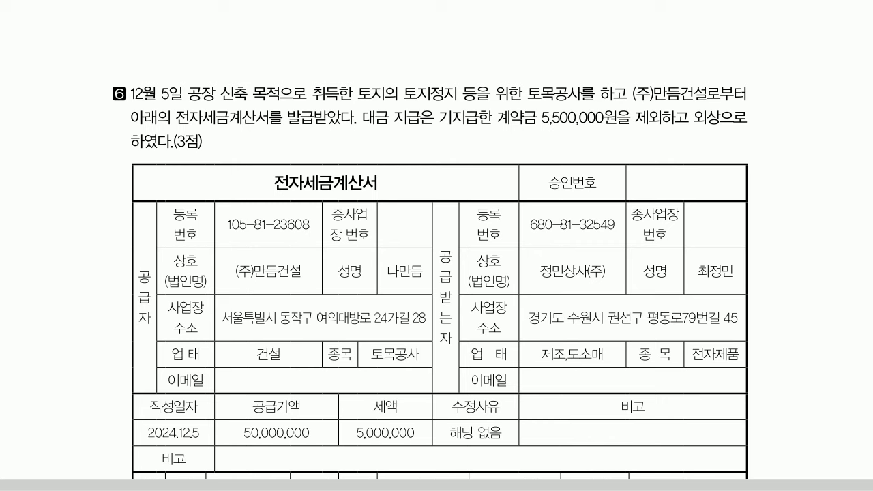
scroll(437, 273, "down", 10)
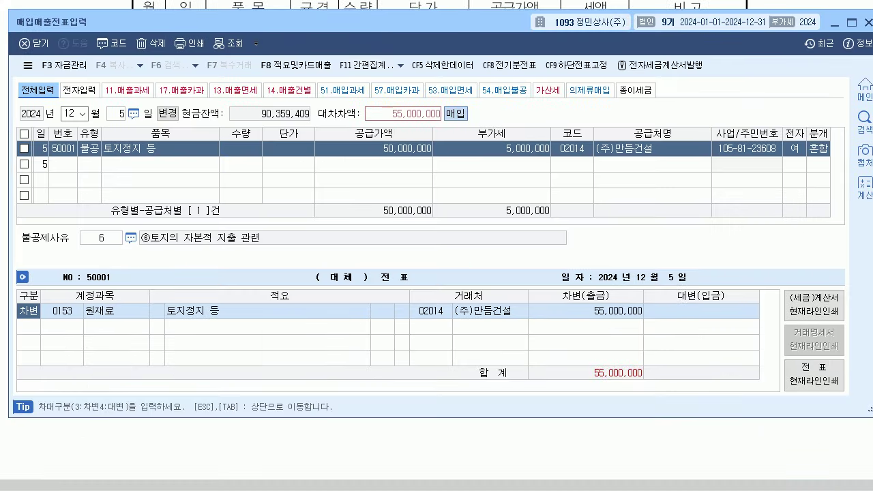
- Change the debit line's account to 0201 토지, keeping the amount at 55,000,000
left_click(62, 311)
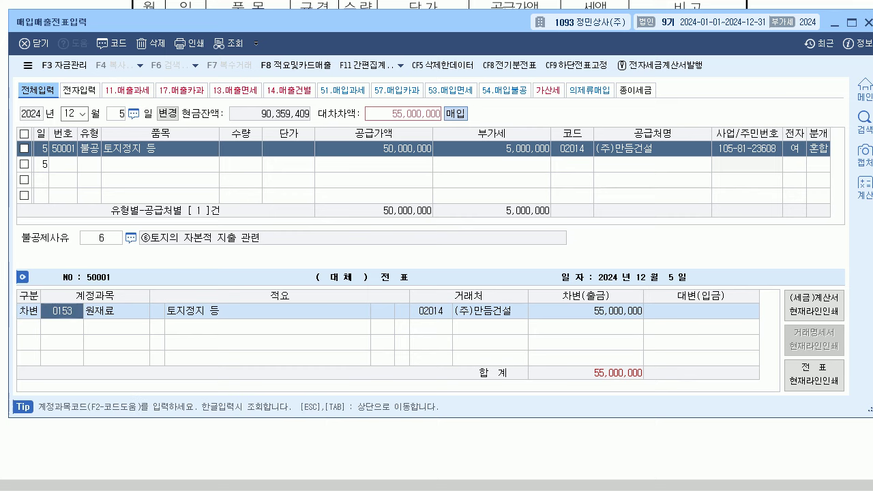
type("0201")
key("Return")
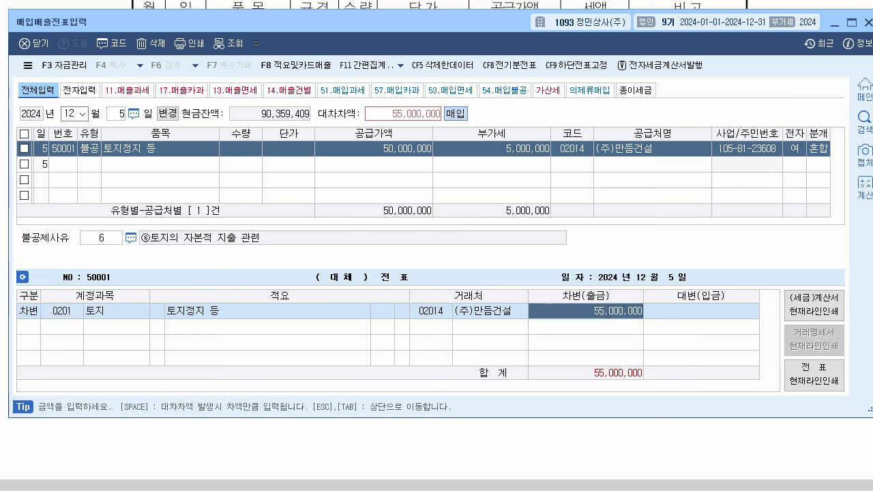
key("Return")
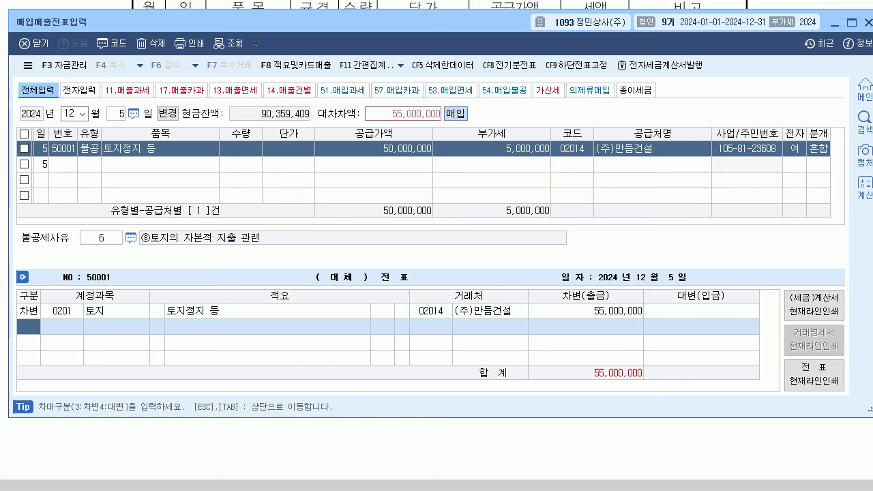
- Add a credit line with account 0131 선급금 for 5,500,000
type("4131")
key("Return")
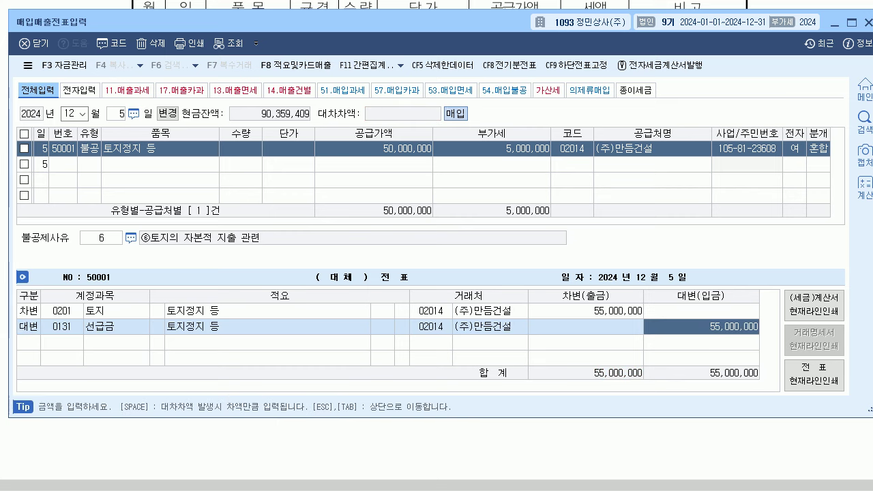
type("5500000")
key("Return")
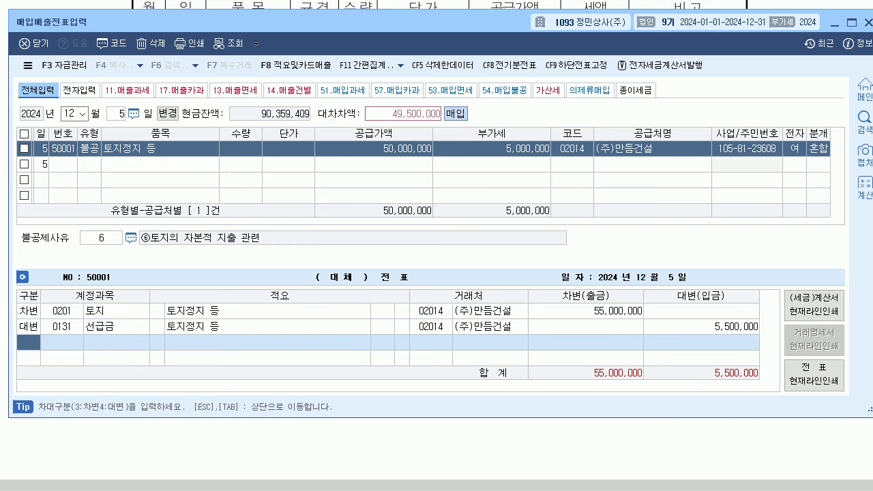
- Add a credit line with account 0253 미지급금 for 49,500,000 and complete the December 5 entry
key("4")
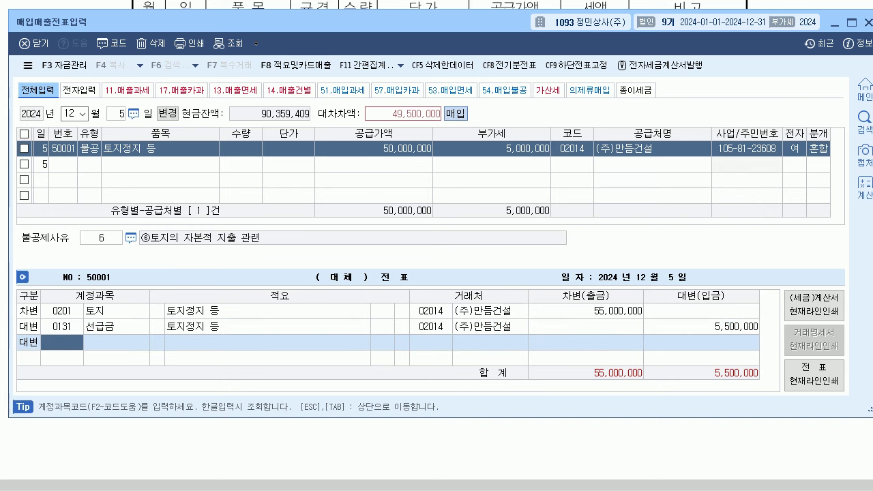
type("253")
key("Return")
key("Up")
key("Down")
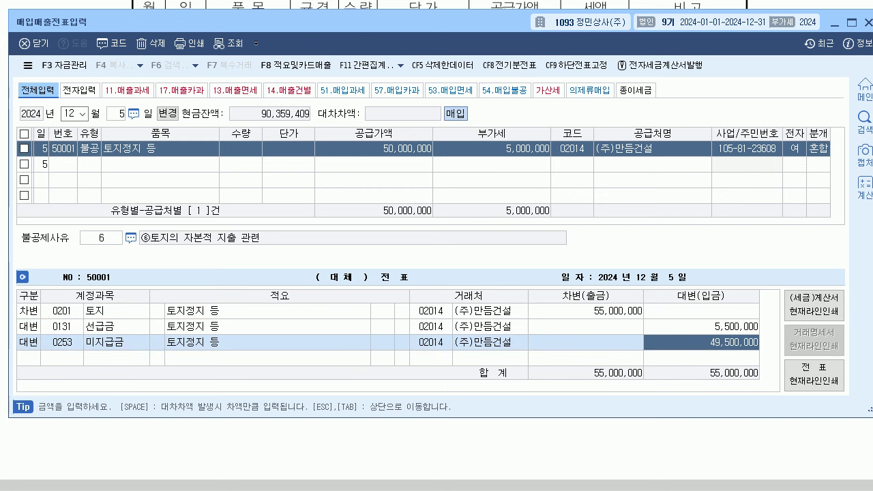
key("Escape")
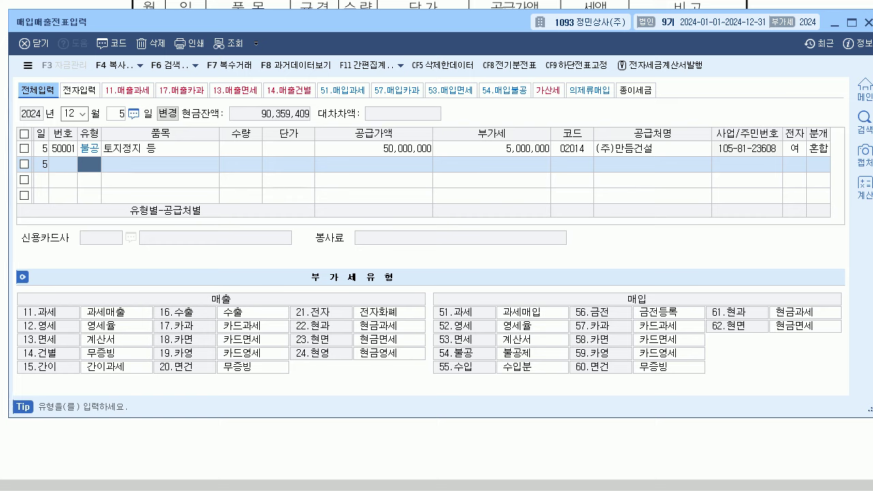
left_click(159, 148)
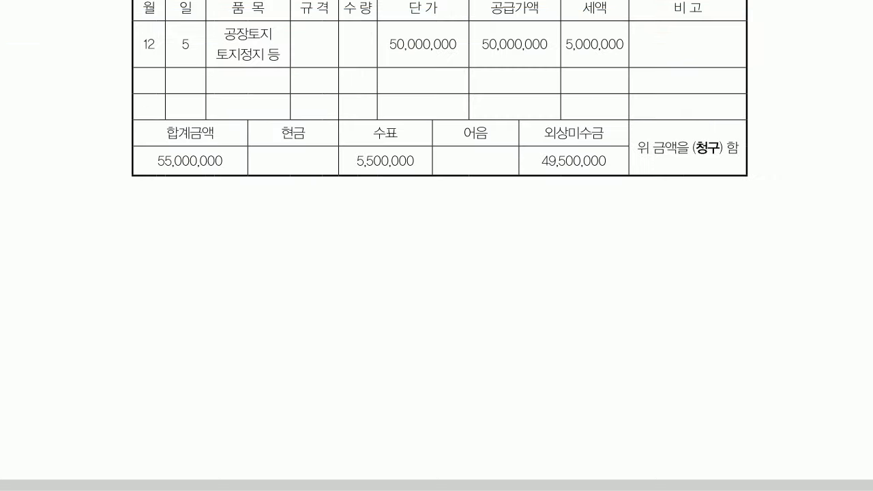
- Read question 04's error-correction items, then open 일반전표입력 and bring up the November 10 entries beside the question text
scroll(436, 246, "up", 3)
scroll(436, 246, "down", 10)
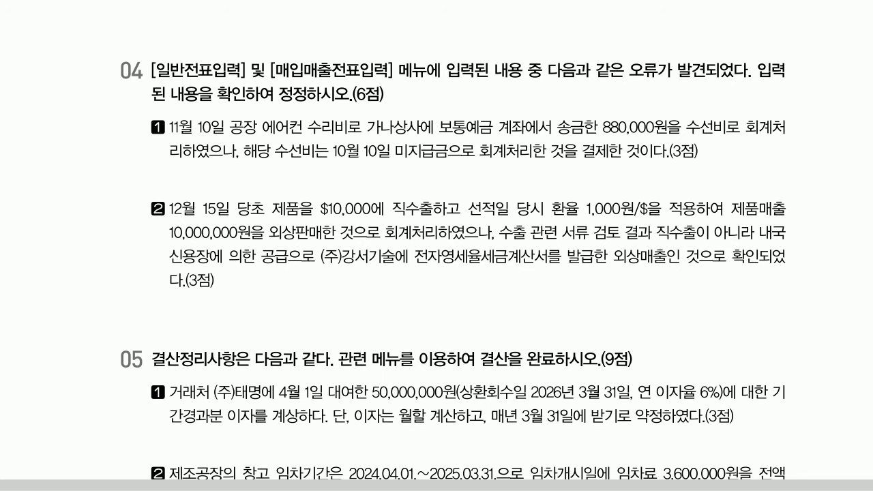
scroll(437, 246, "down", 2)
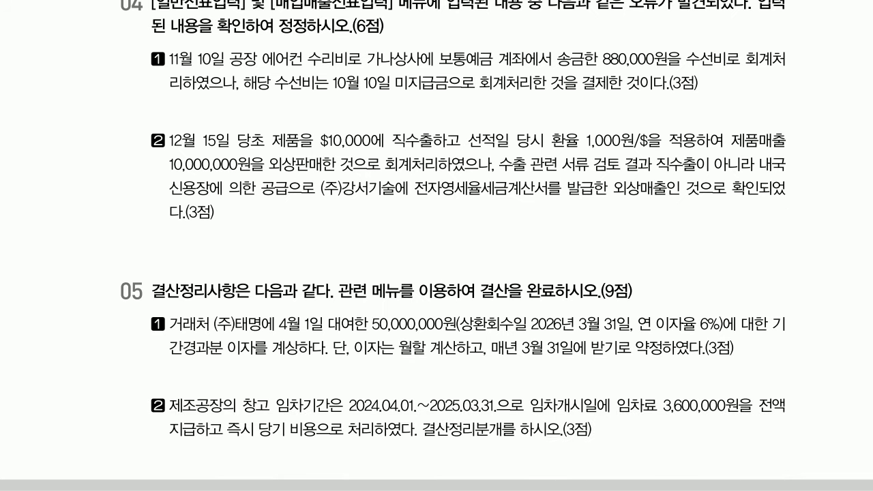
key("alt+Tab")
left_click(121, 45)
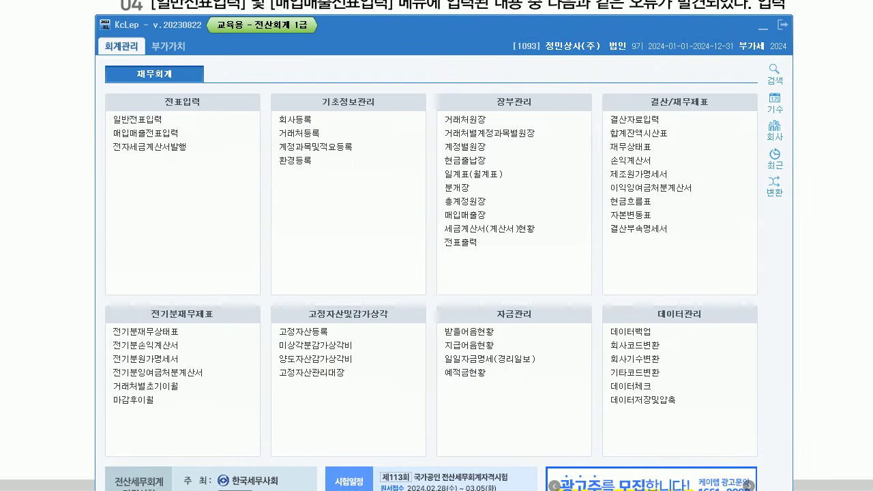
left_click(137, 119)
type("11")
key("Return")
type("10")
key("Return")
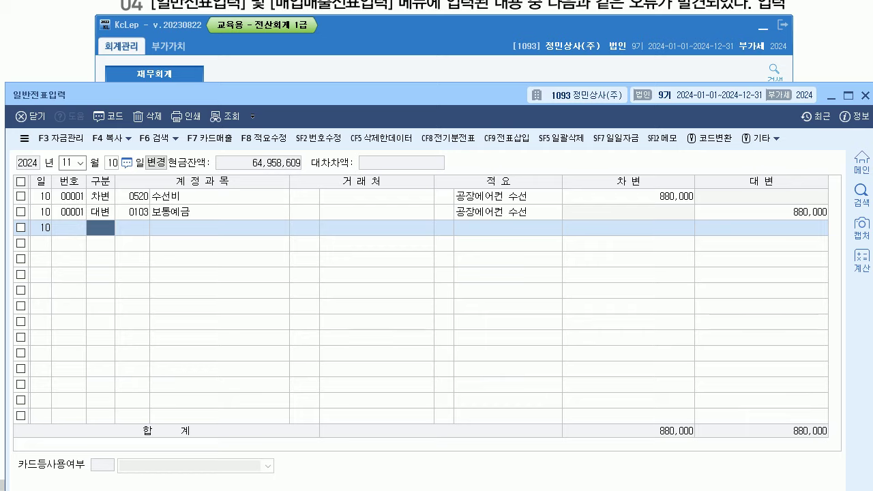
left_click(763, 26)
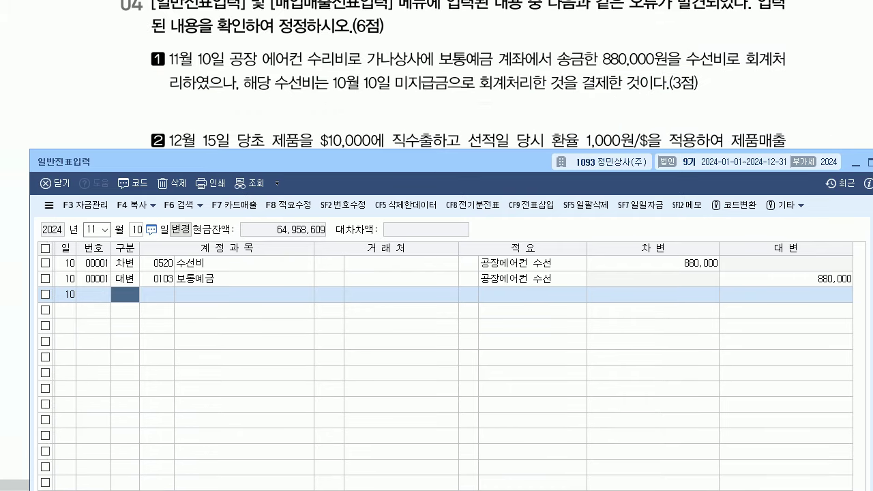